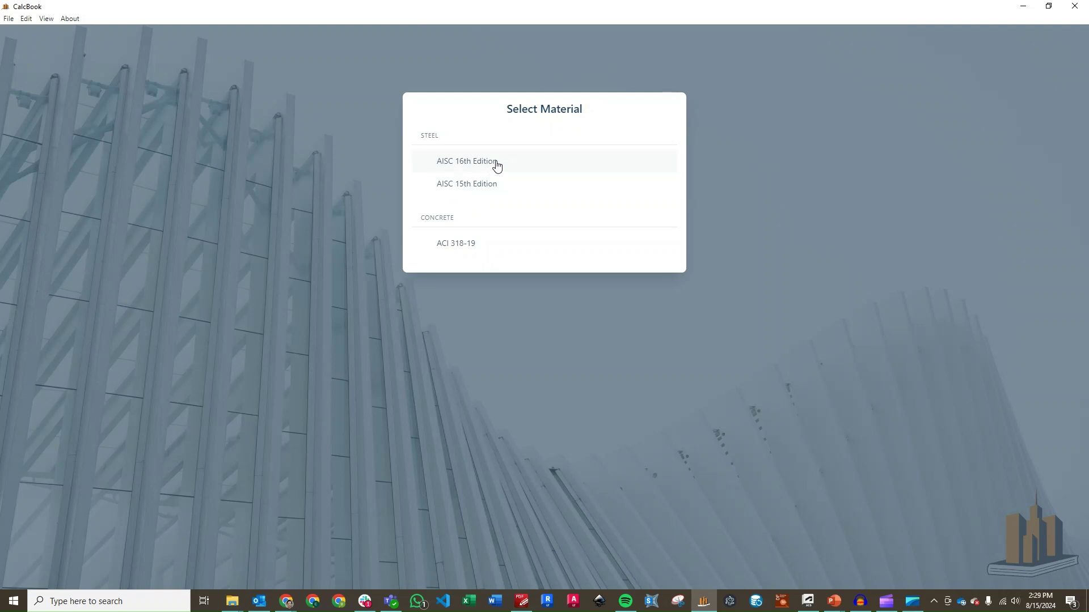
Step: Start an AISC 16th Edition steel member design with Ch. D/E axial and Ch. F major-axis flexure checks
{"action": "left_click", "coordinate": [497, 165]}
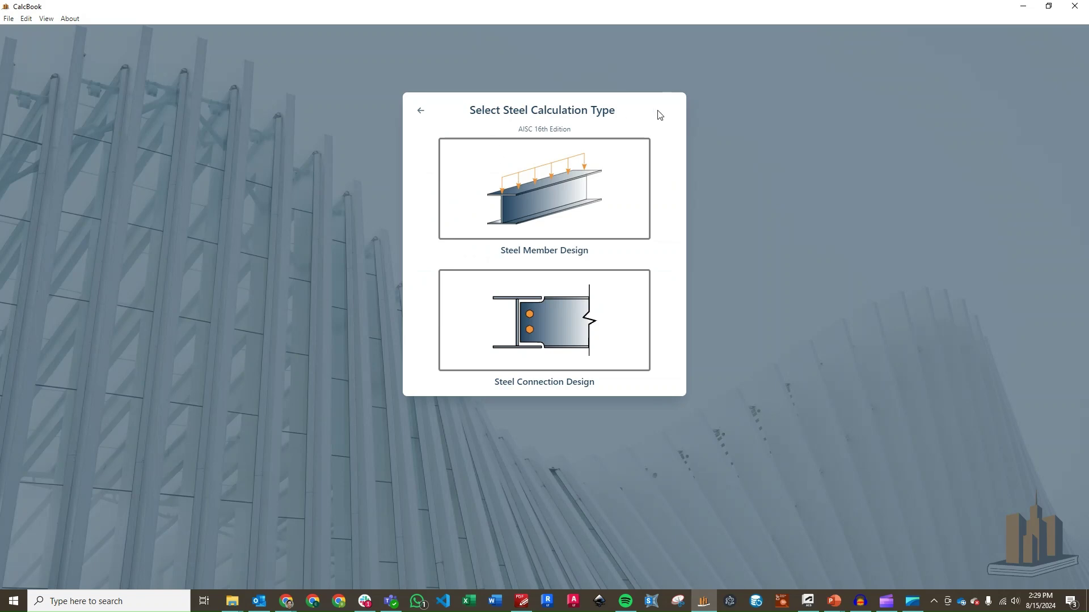
{"action": "left_click", "coordinate": [522, 194]}
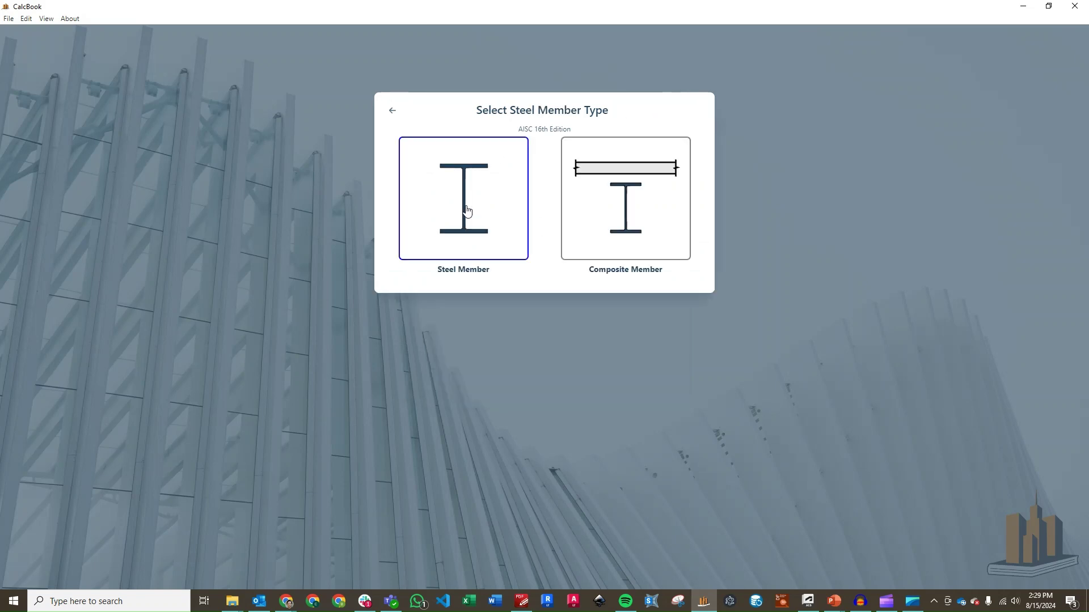
{"action": "left_click", "coordinate": [465, 210]}
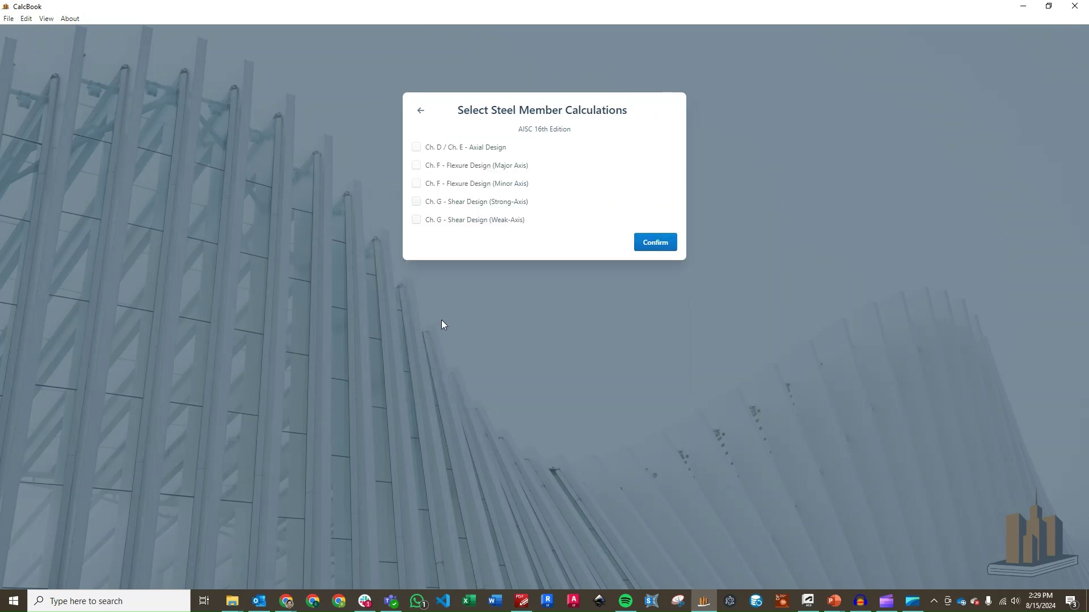
{"action": "left_click", "coordinate": [417, 148]}
{"action": "left_click", "coordinate": [415, 166]}
{"action": "left_click", "coordinate": [652, 243]}
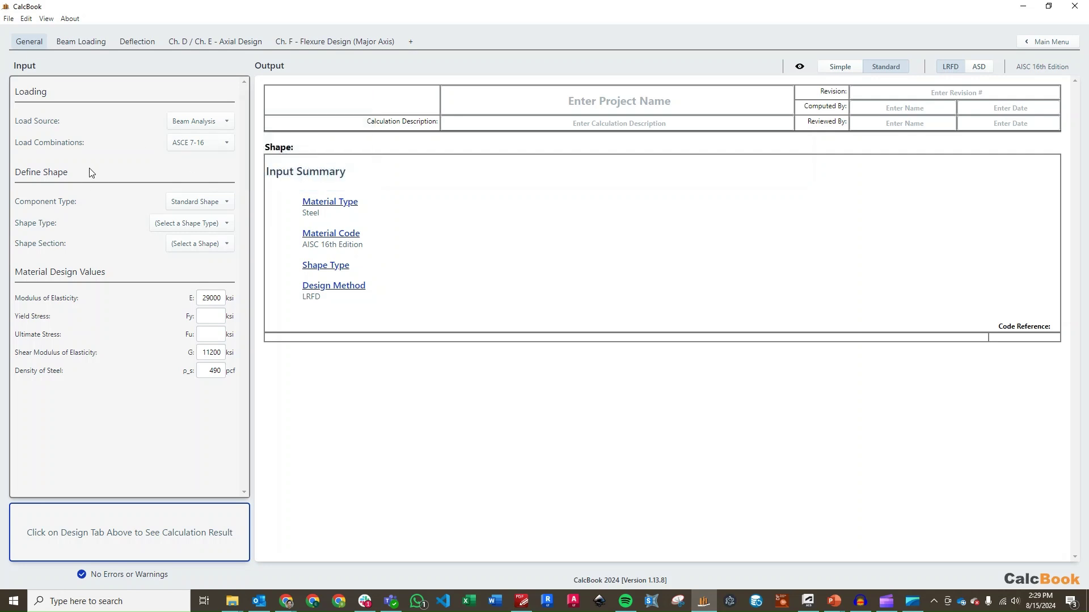
Step: Set the shape type to C and the shape section to C12X20.7
{"action": "left_click", "coordinate": [215, 224]}
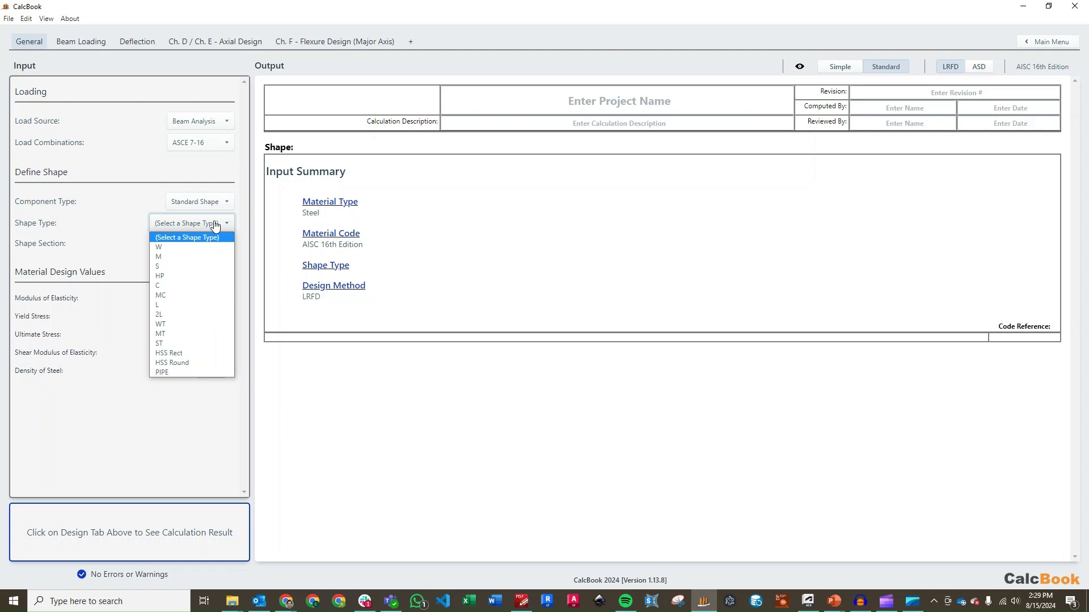
{"action": "left_click", "coordinate": [206, 285]}
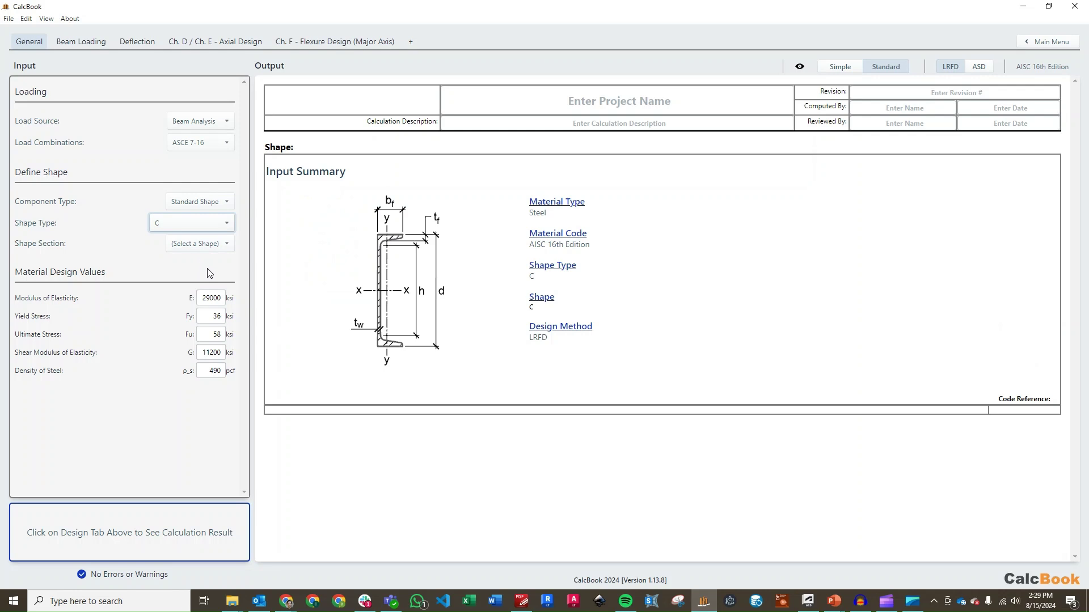
{"action": "left_click", "coordinate": [217, 245]}
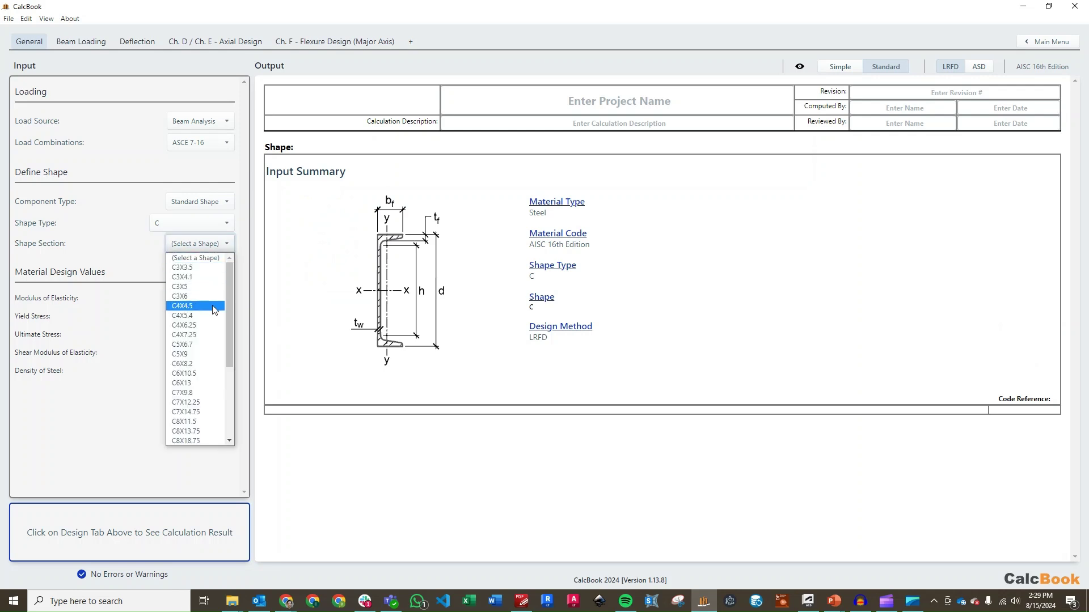
{"action": "scroll", "coordinate": [216, 309], "scroll_direction": "down", "scroll_amount": 3}
{"action": "scroll", "coordinate": [230, 352], "scroll_direction": "down", "scroll_amount": 1}
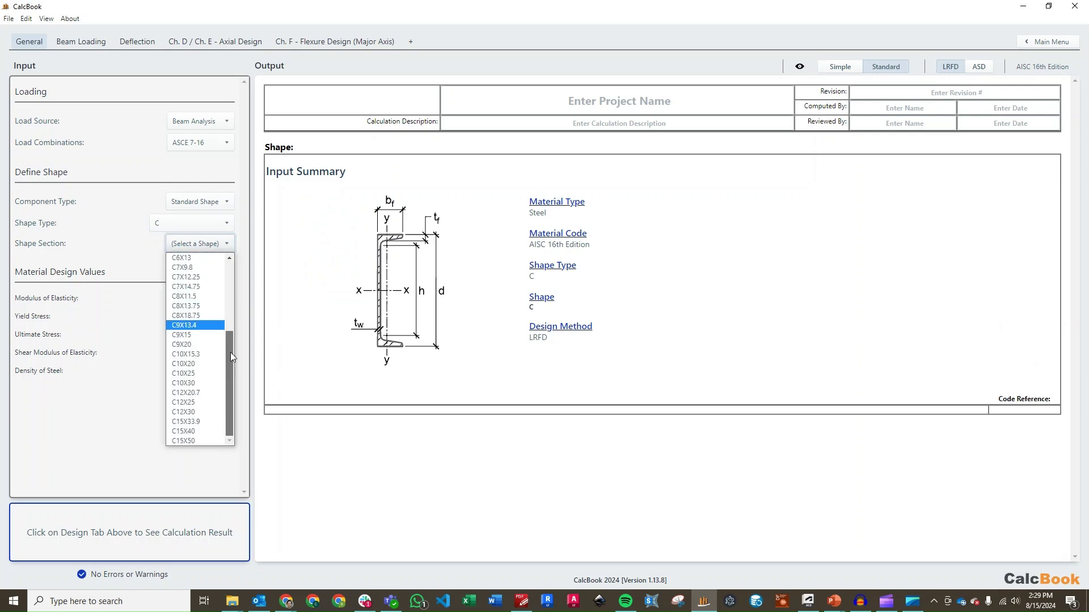
{"action": "left_click", "coordinate": [203, 394]}
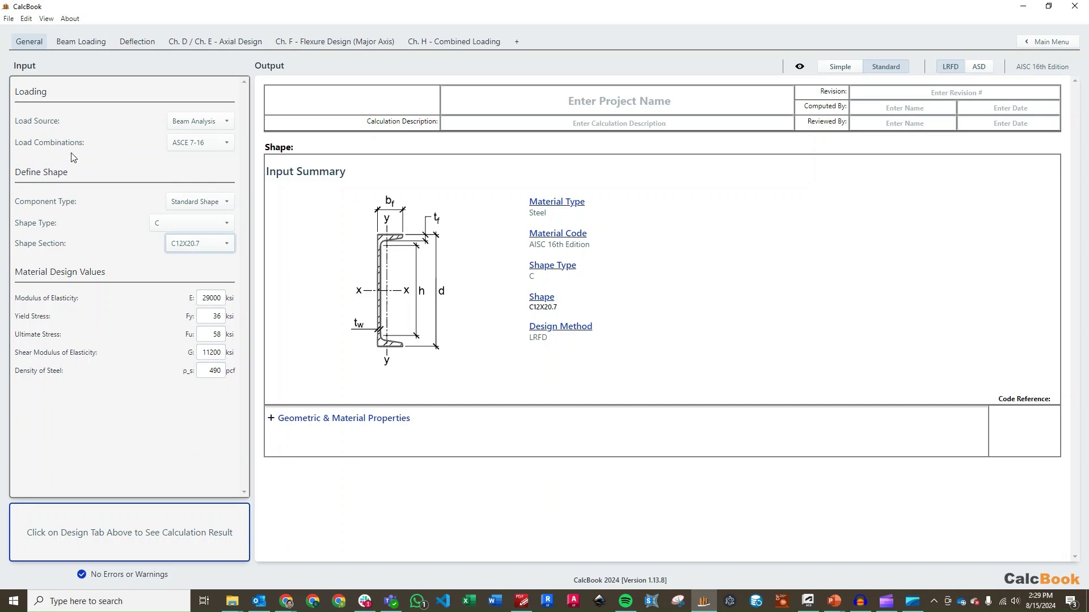
{"action": "mouse_move", "coordinate": [217, 128]}
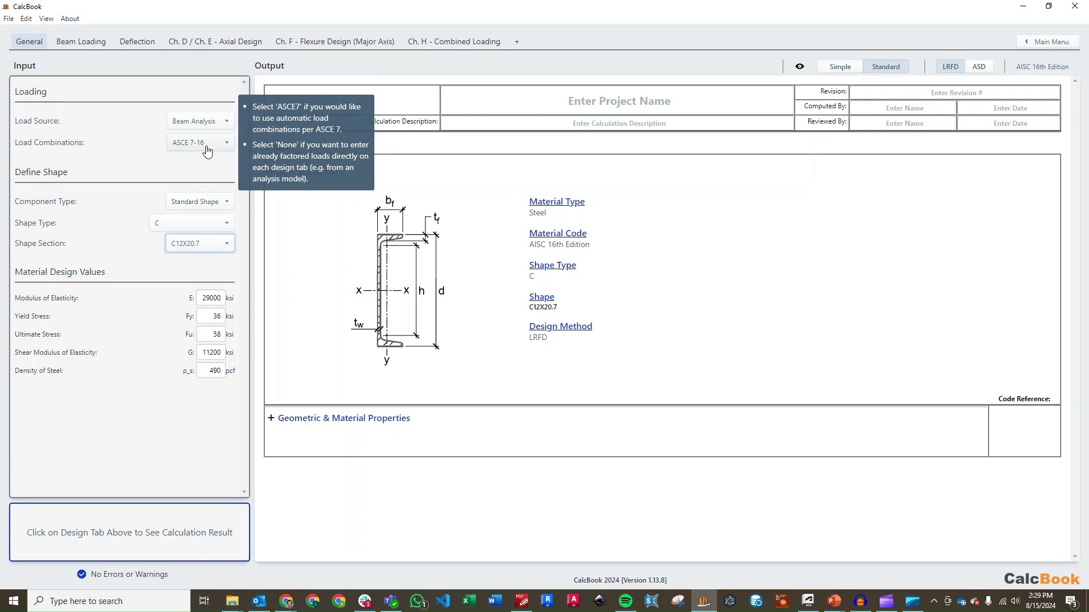
Step: On Beam Loading, enter a 25 ft beam length and a 12.5 ft analysis location
{"action": "left_click", "coordinate": [77, 43]}
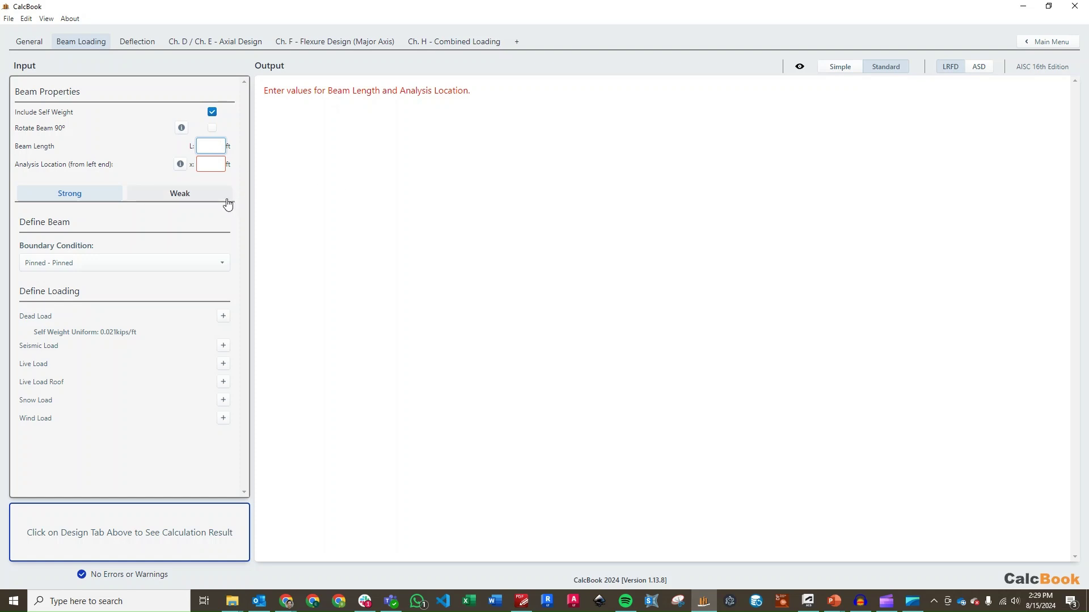
{"action": "type", "text": "25"}
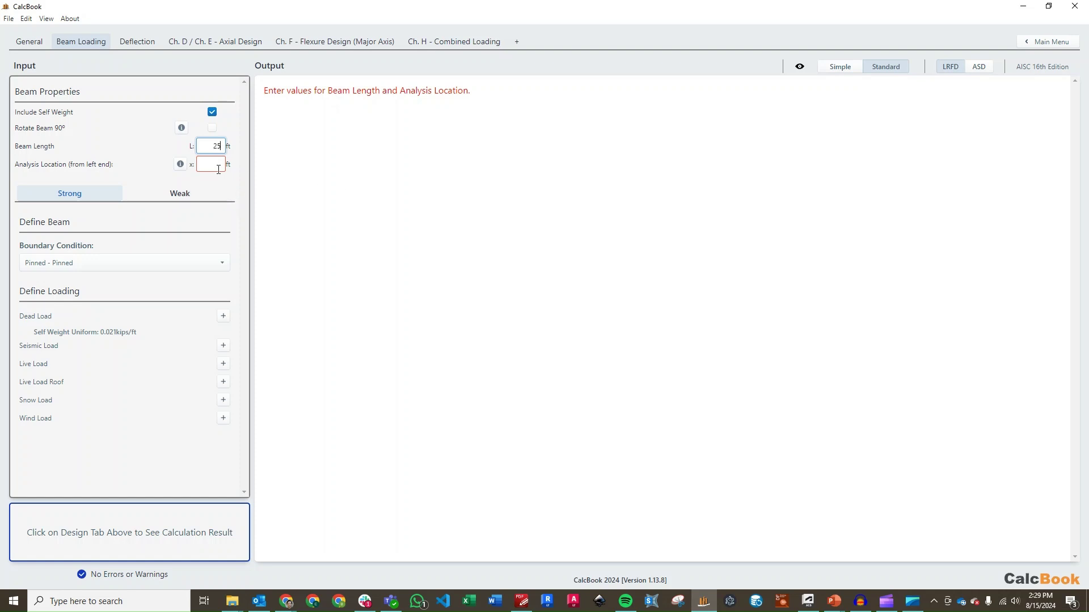
{"action": "left_click", "coordinate": [218, 166]}
{"action": "type", "text": "12.5"}
{"action": "left_click", "coordinate": [212, 147]}
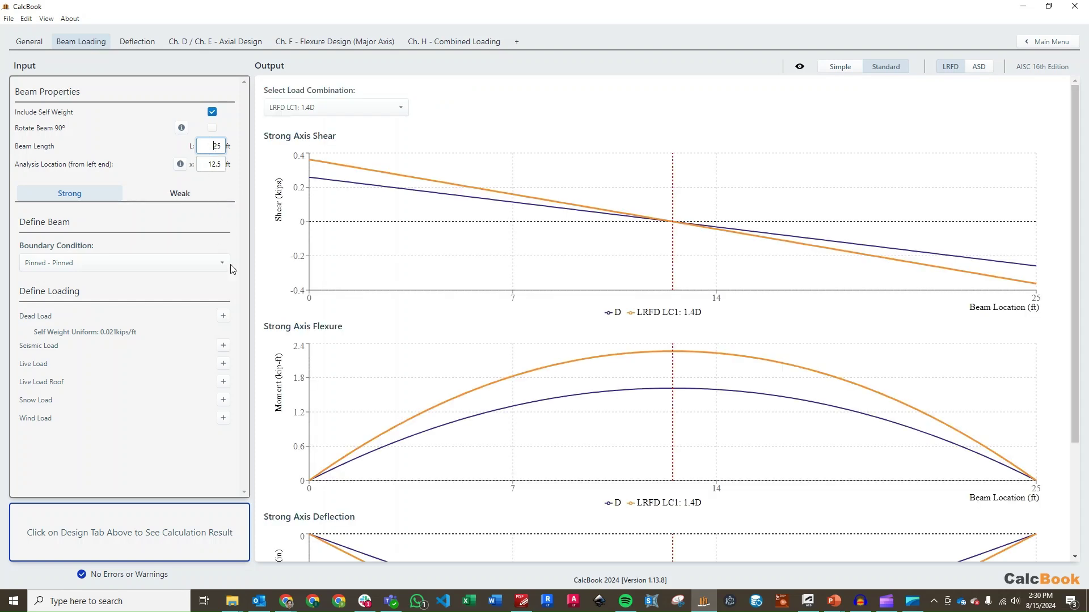
{"action": "mouse_move", "coordinate": [576, 238]}
Step: Add a uniform dead load of 0.25 kip/ft to the beam
{"action": "left_click", "coordinate": [222, 316]}
{"action": "left_click", "coordinate": [483, 173]}
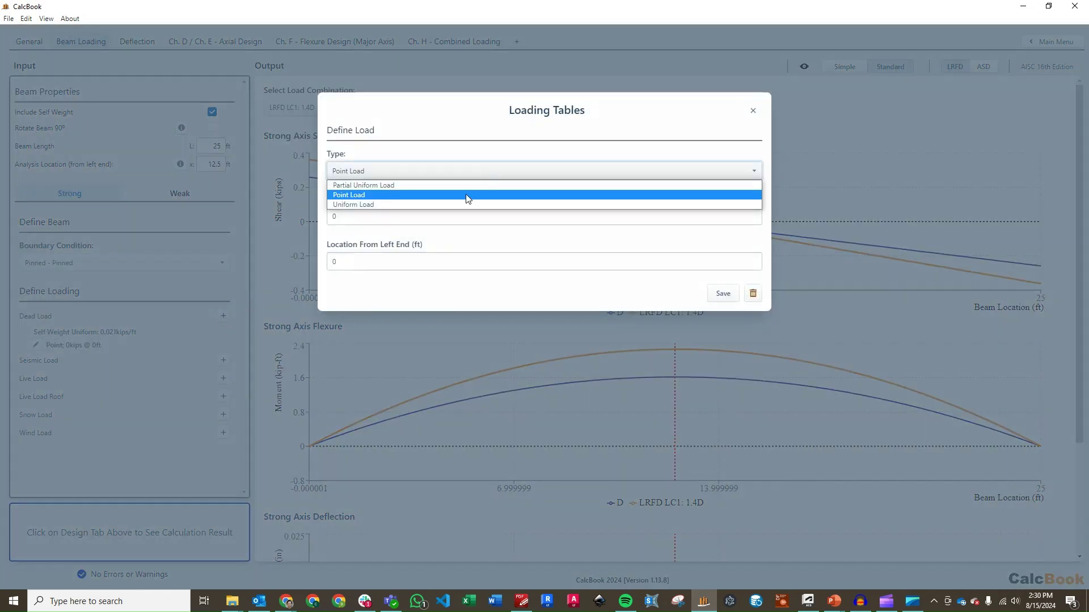
{"action": "left_click", "coordinate": [459, 204]}
{"action": "left_click", "coordinate": [377, 221]}
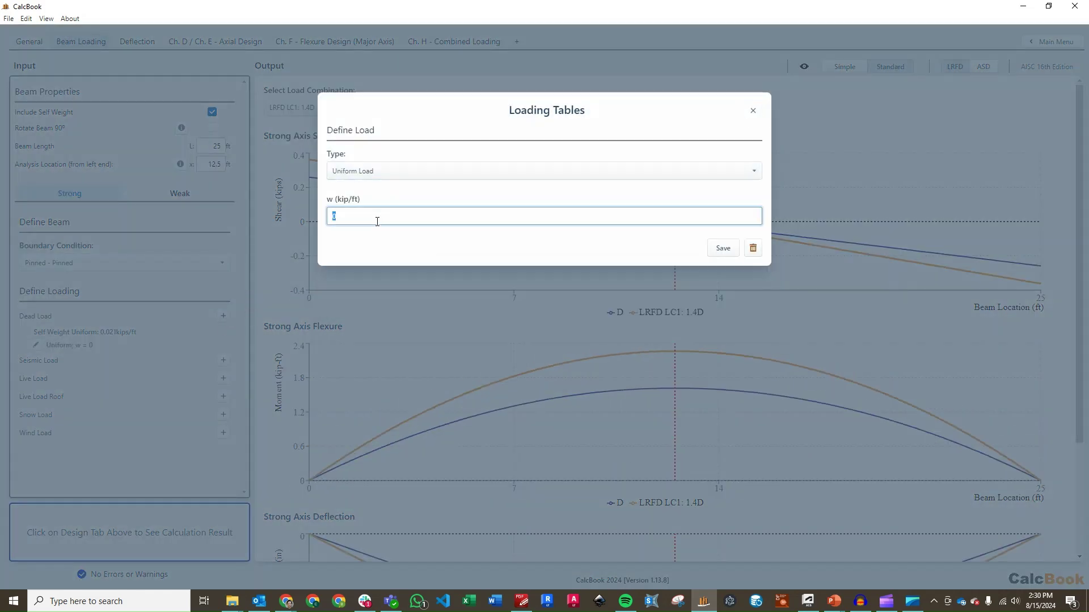
{"action": "type", "text": "0.250"}
{"action": "left_click", "coordinate": [723, 249]}
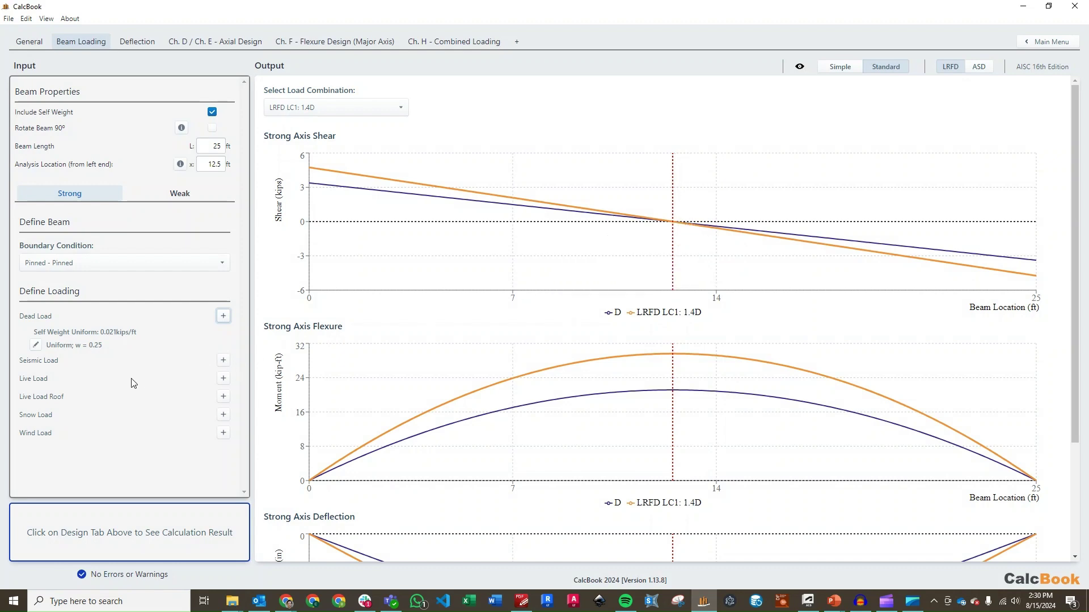
Step: Add a uniform live load of 0.125 kip/ft to the beam
{"action": "left_click", "coordinate": [223, 378]}
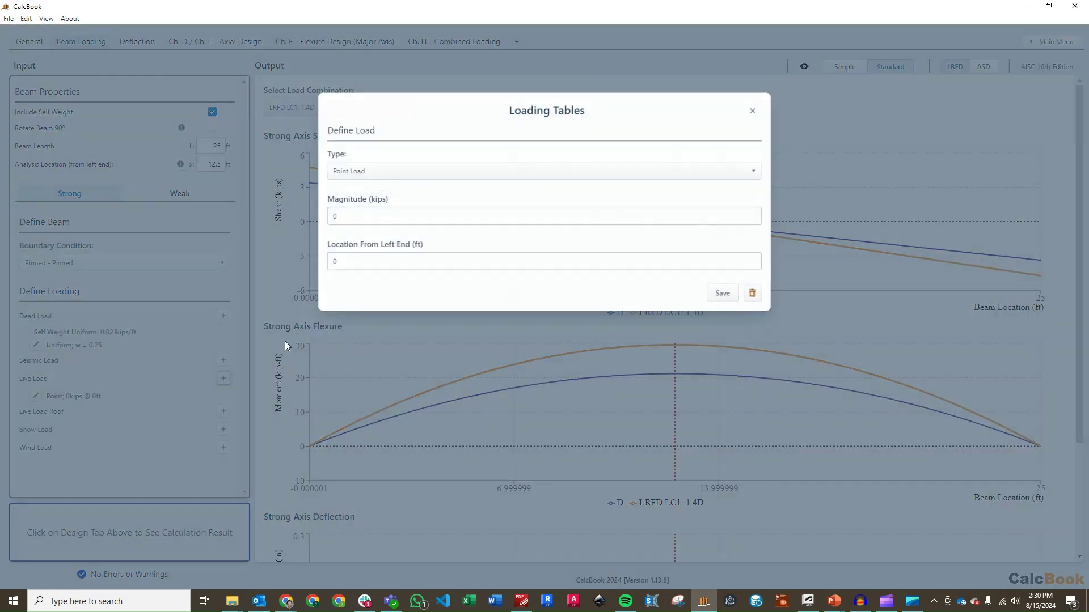
{"action": "left_click", "coordinate": [391, 171]}
{"action": "left_click", "coordinate": [369, 203]}
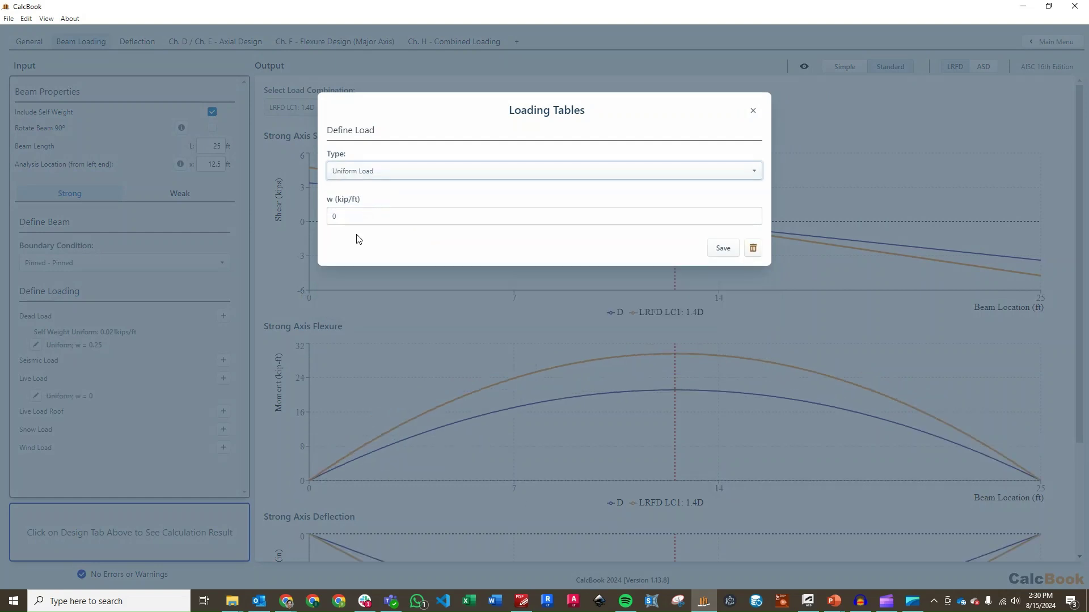
{"action": "left_click_drag", "start_coordinate": [364, 214], "coordinate": [319, 223]}
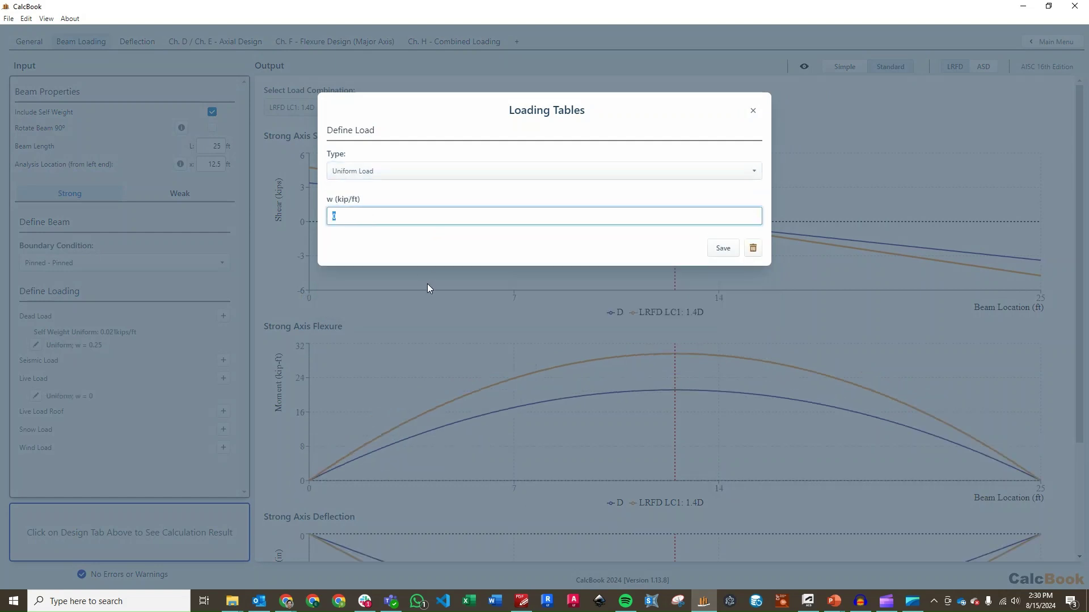
{"action": "type", "text": "125"}
{"action": "key", "text": "BackSpace"}
{"action": "key", "text": "BackSpace"}
{"action": "key", "text": "BackSpace"}
{"action": "type", "text": "0.125"}
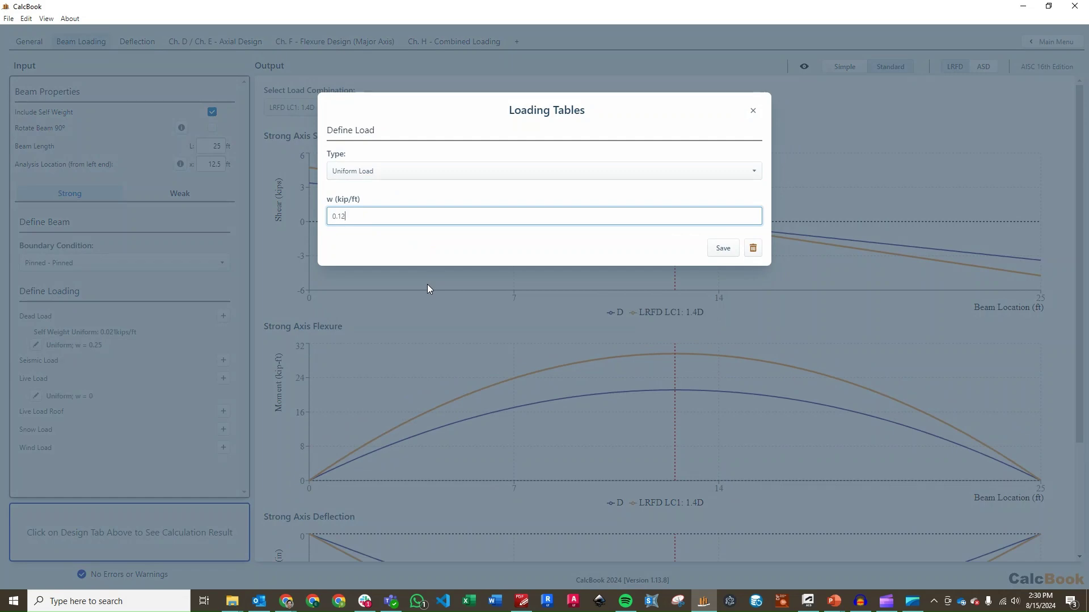
{"action": "left_click", "coordinate": [722, 248]}
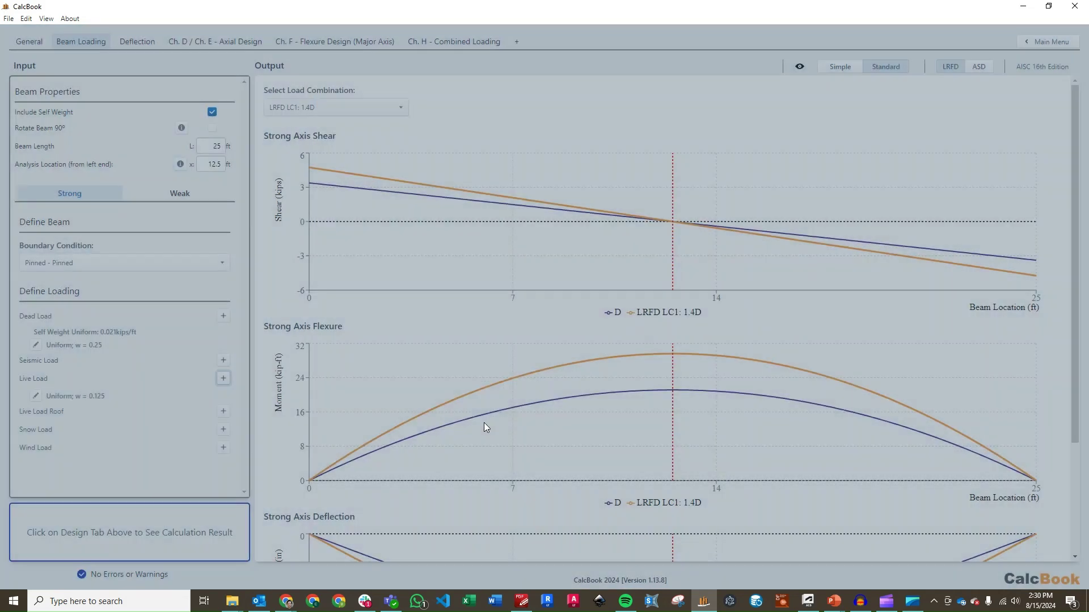
Step: Show results for the LRFD LC2a load combination
{"action": "left_click", "coordinate": [380, 109]}
{"action": "left_click", "coordinate": [368, 131]}
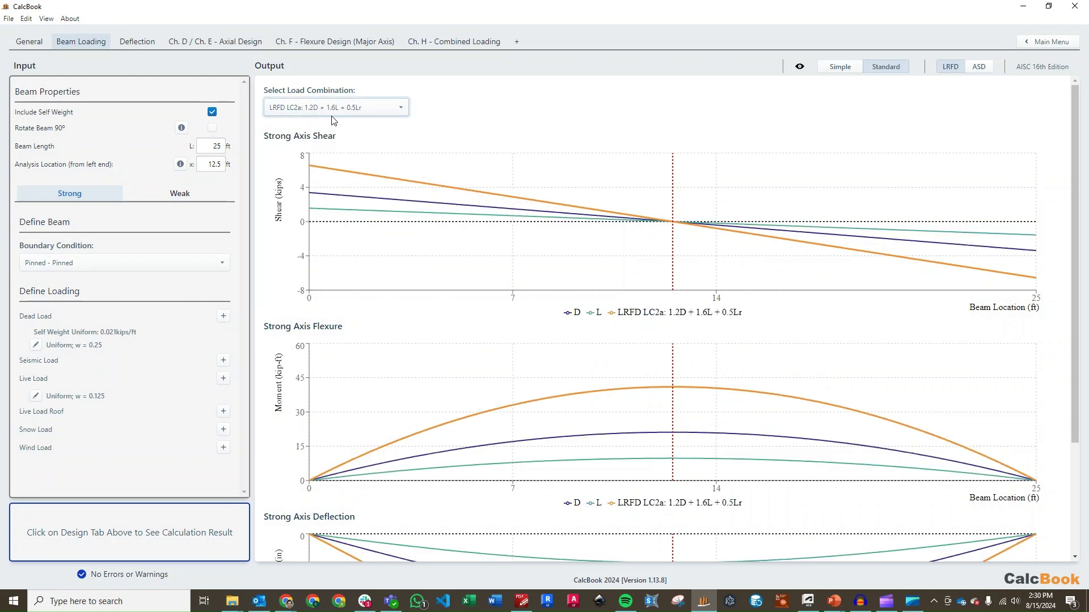
{"action": "mouse_move", "coordinate": [342, 175]}
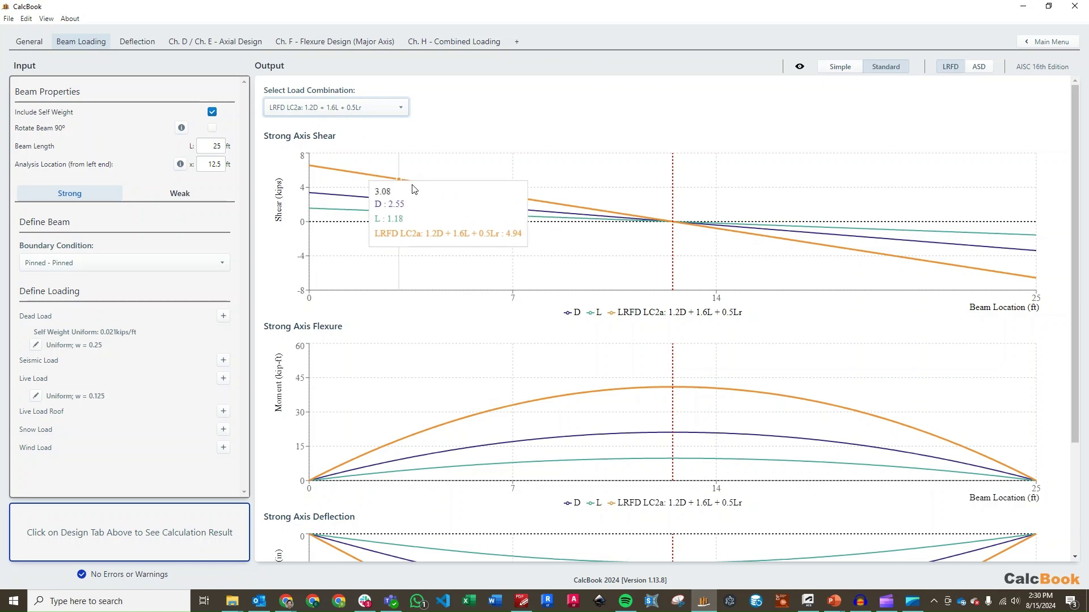
{"action": "scroll", "coordinate": [487, 208], "scroll_direction": "down", "scroll_amount": 1}
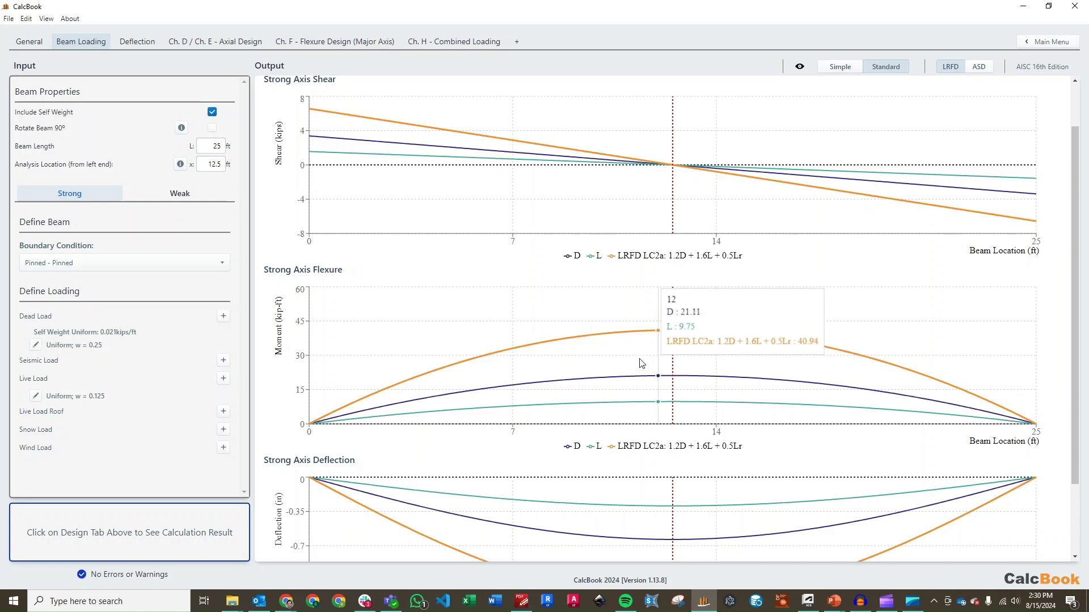
{"action": "scroll", "coordinate": [573, 363], "scroll_direction": "up", "scroll_amount": 2}
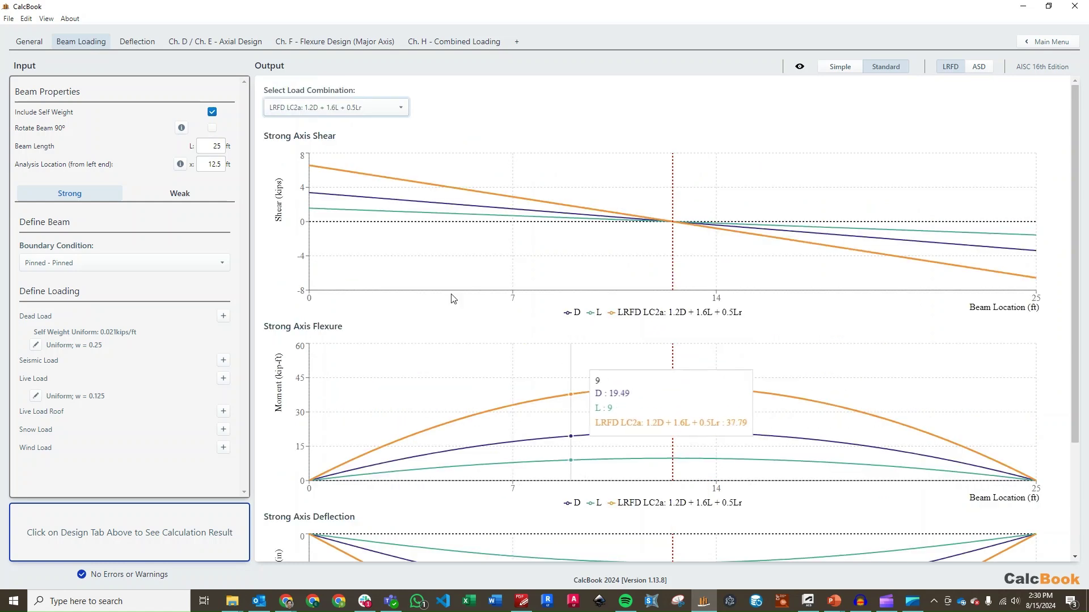
Step: Enable the torsional buckling check and set unbraced lengths Lx, Ly and Lz to 5 ft
{"action": "left_click", "coordinate": [221, 44]}
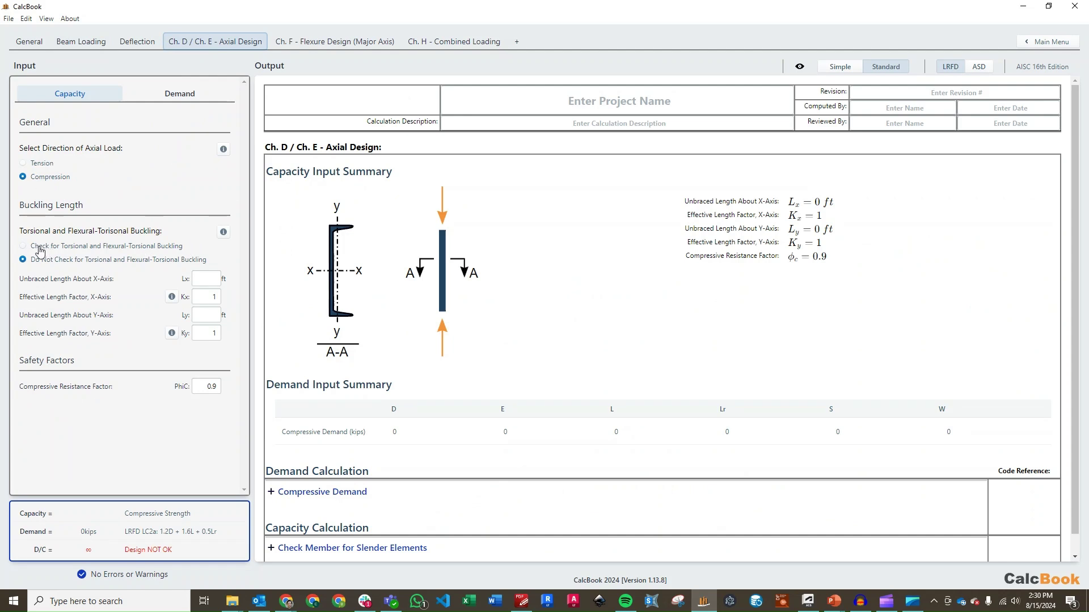
{"action": "left_click", "coordinate": [38, 251]}
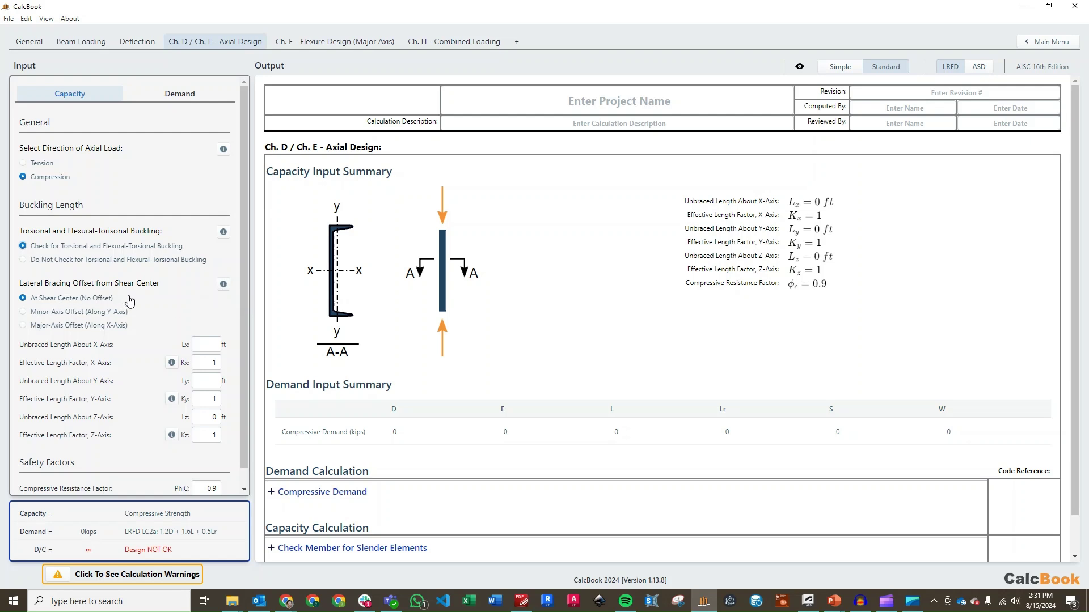
{"action": "left_click", "coordinate": [203, 346]}
{"action": "key", "text": "Tab"}
{"action": "key", "text": "Tab"}
{"action": "type", "text": "5"}
{"action": "key", "text": "Tab"}
{"action": "key", "text": "Tab"}
{"action": "type", "text": "5"}
{"action": "key", "text": "Tab"}
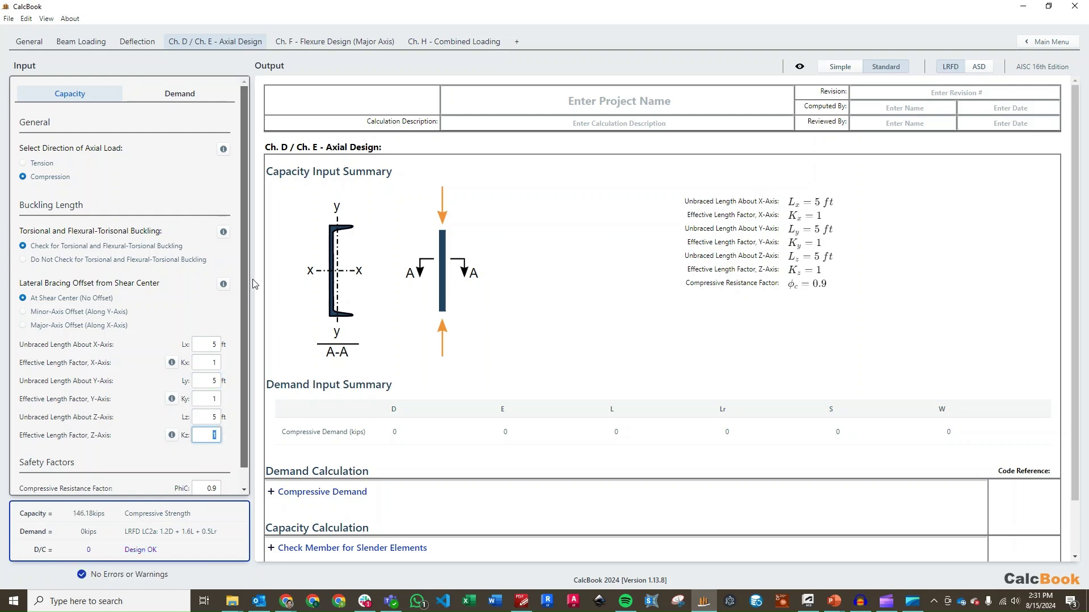
{"action": "left_click", "coordinate": [169, 95]}
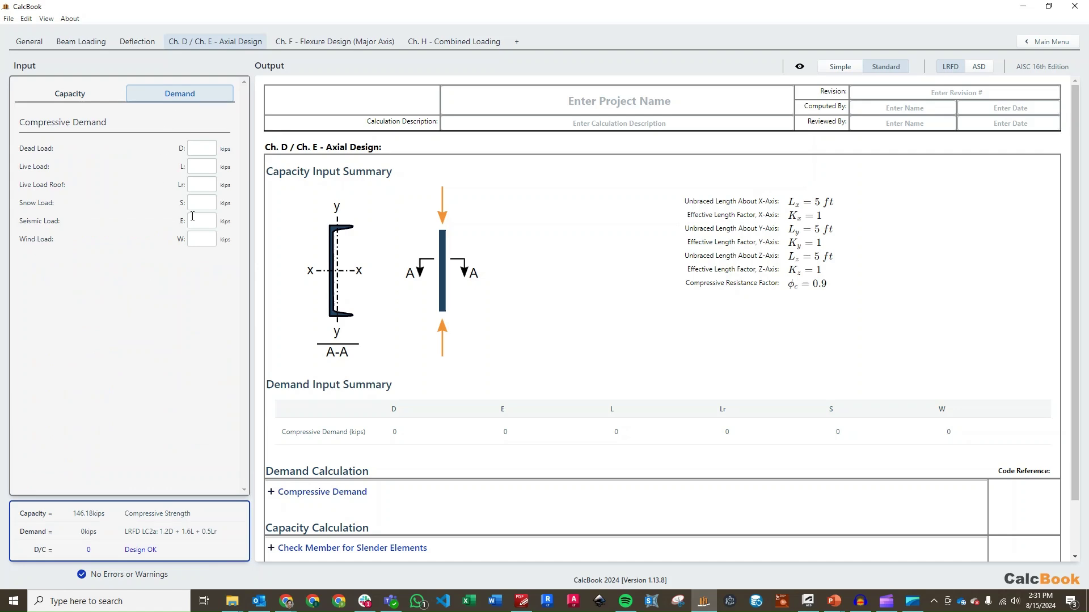
Step: Enter a 125 kip seismic (E) compressive demand for the axial check
{"action": "left_click", "coordinate": [194, 218]}
{"action": "type", "text": "125"}
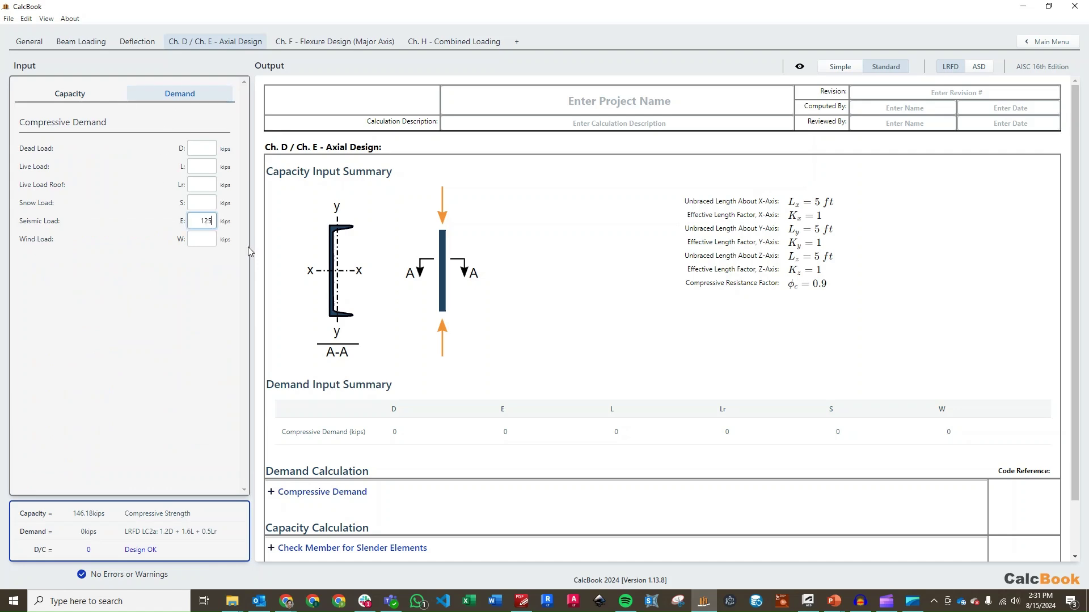
{"action": "left_click", "coordinate": [215, 204]}
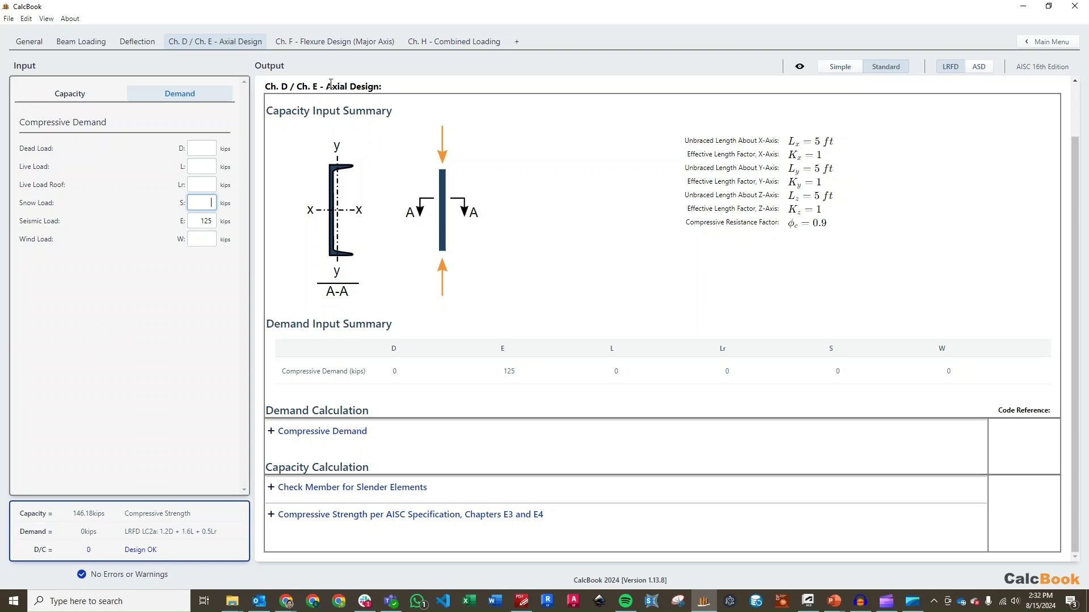
{"action": "left_click", "coordinate": [347, 43]}
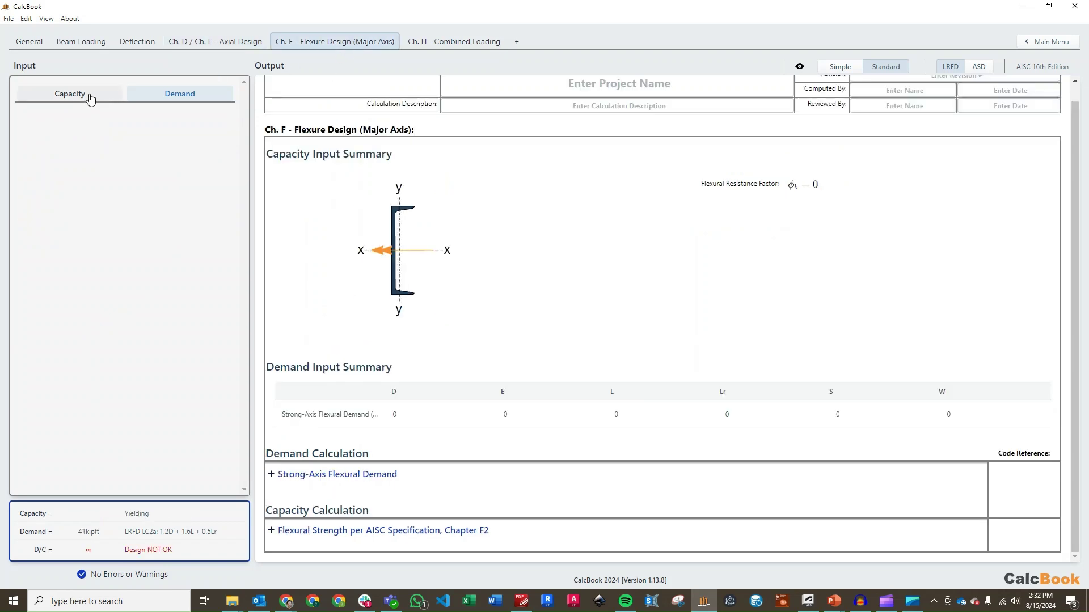
Step: Set the flexural unbraced length Lb to 5 ft and consult the Cb table, keeping Cb at 1
{"action": "left_click", "coordinate": [90, 99]}
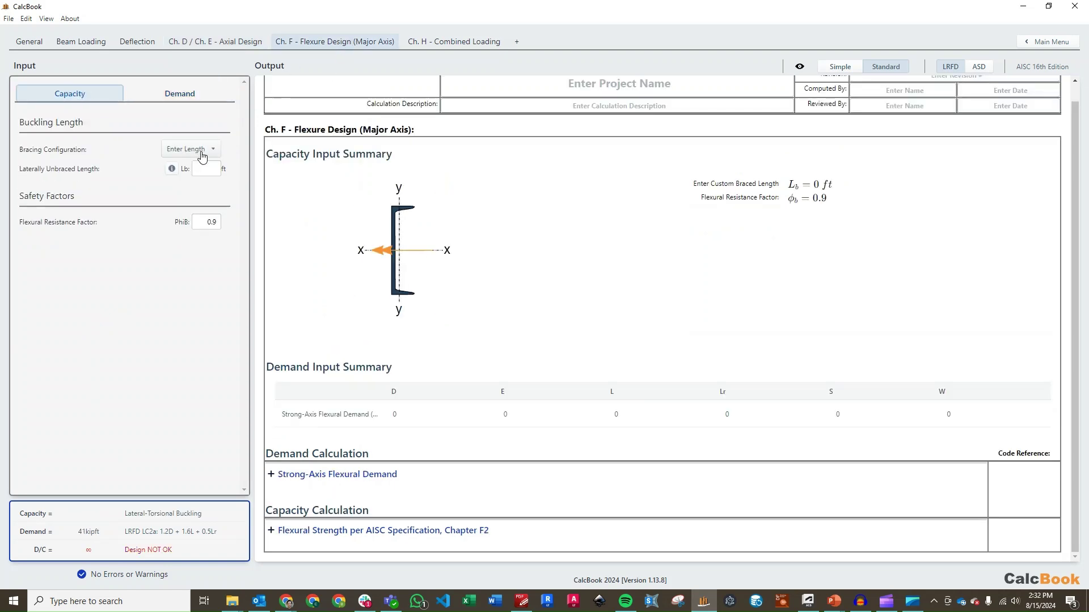
{"action": "left_click", "coordinate": [203, 168]}
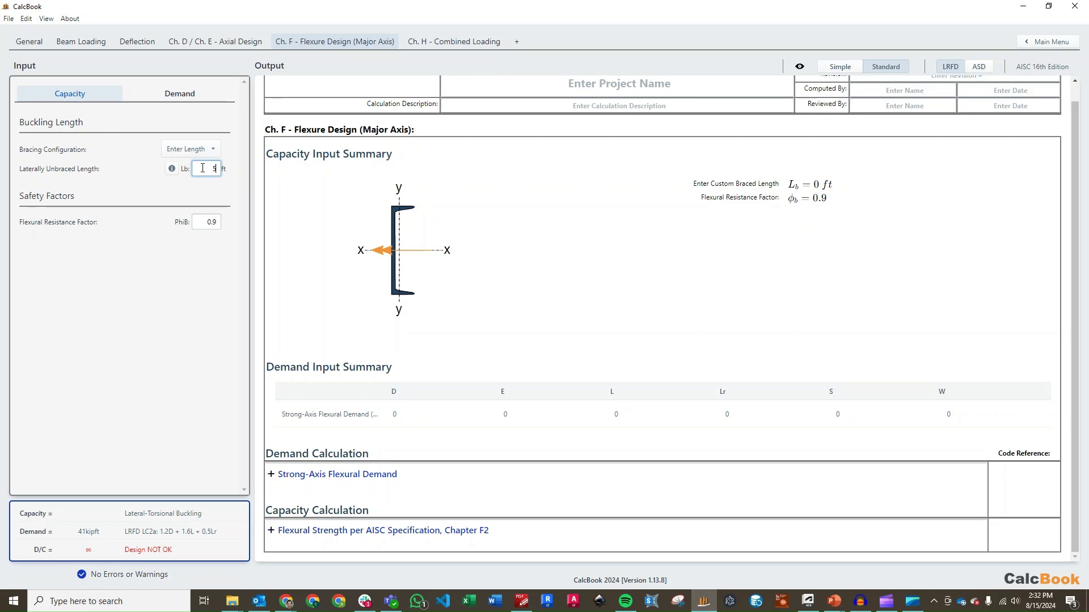
{"action": "left_click", "coordinate": [235, 185]}
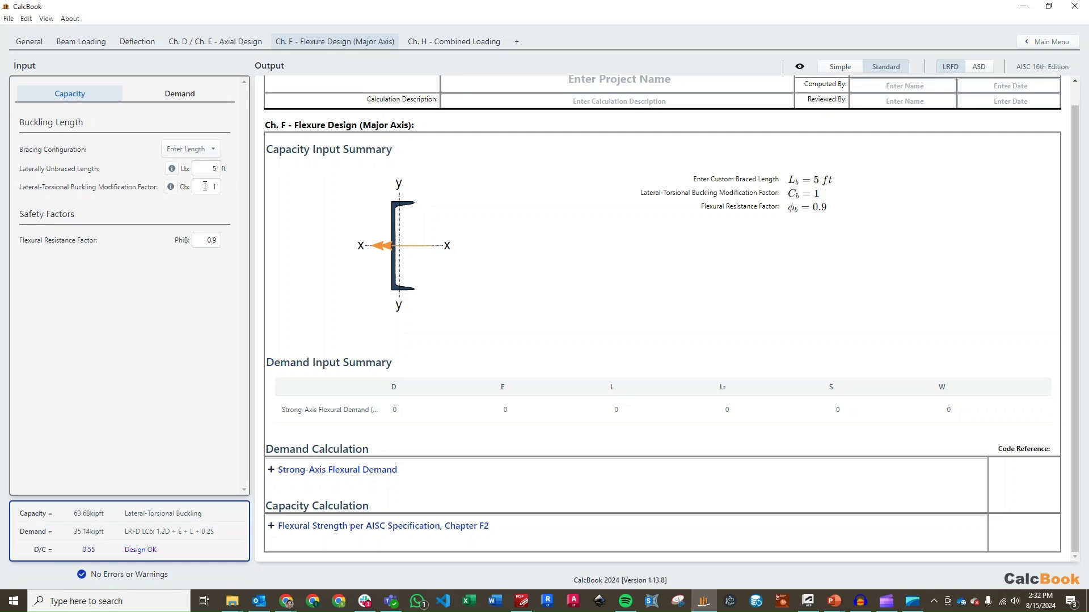
{"action": "left_click", "coordinate": [170, 187]}
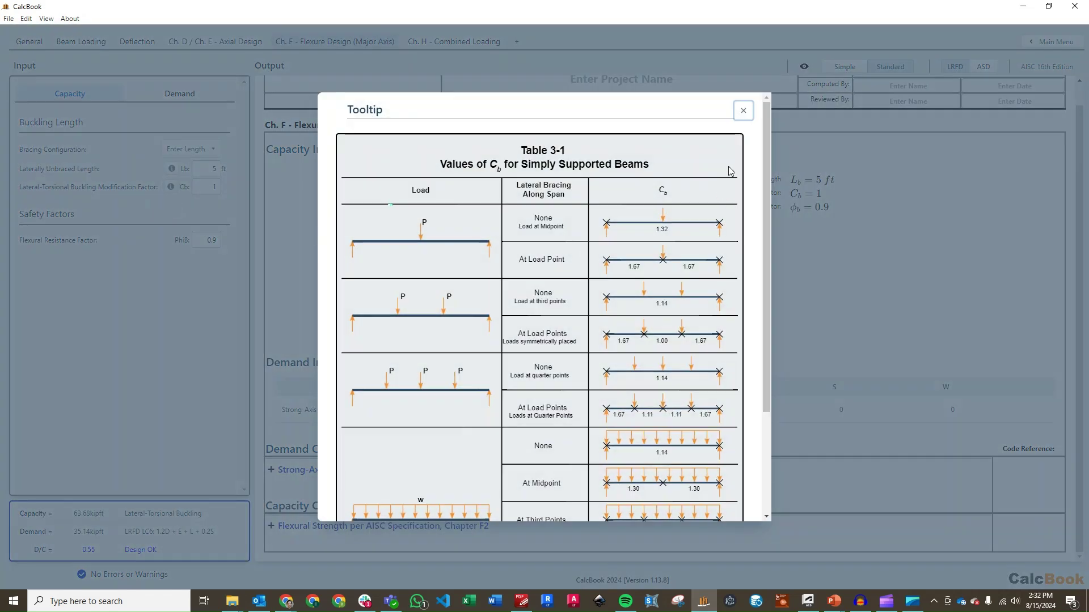
{"action": "left_click_drag", "start_coordinate": [766, 154], "coordinate": [795, 262]}
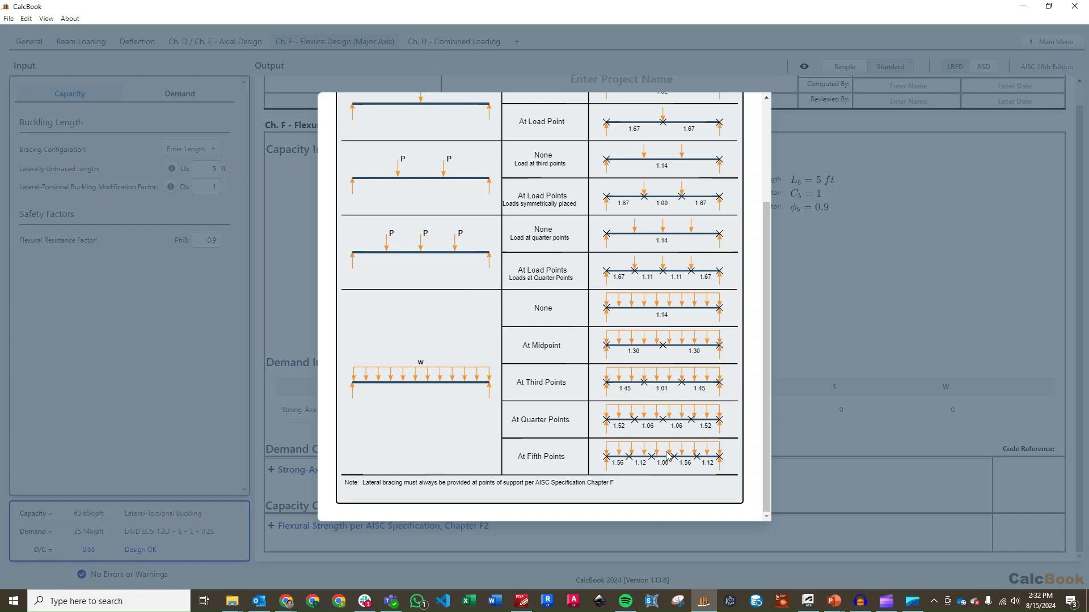
{"action": "left_click", "coordinate": [859, 302]}
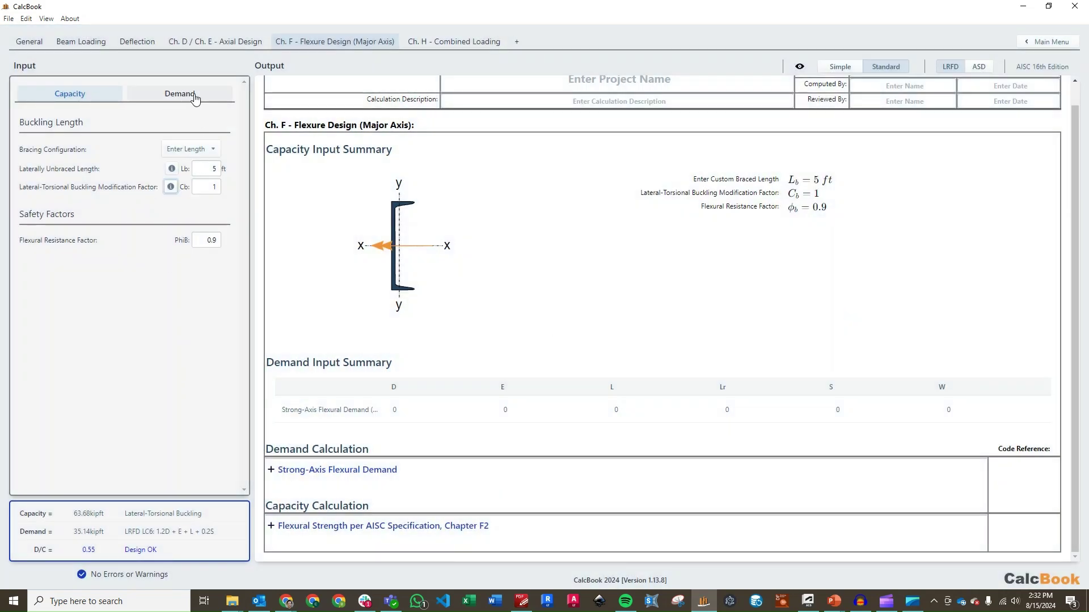
Step: Review the flexural demand, then expand Chapter F2 and its yielding plastic moment equations
{"action": "left_click", "coordinate": [194, 95]}
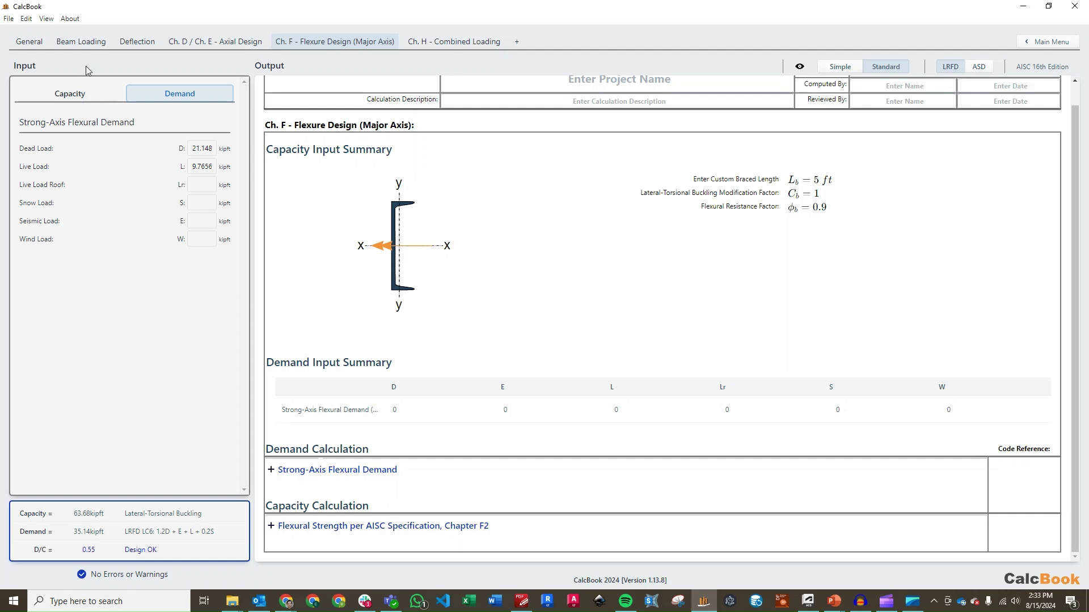
{"action": "left_click", "coordinate": [95, 94]}
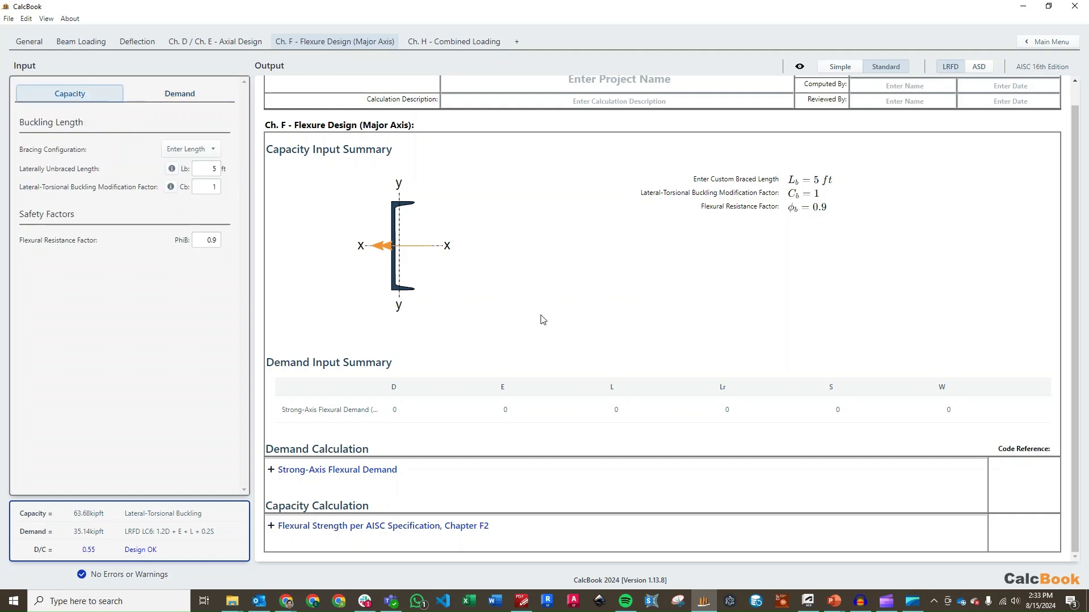
{"action": "left_click", "coordinate": [482, 526]}
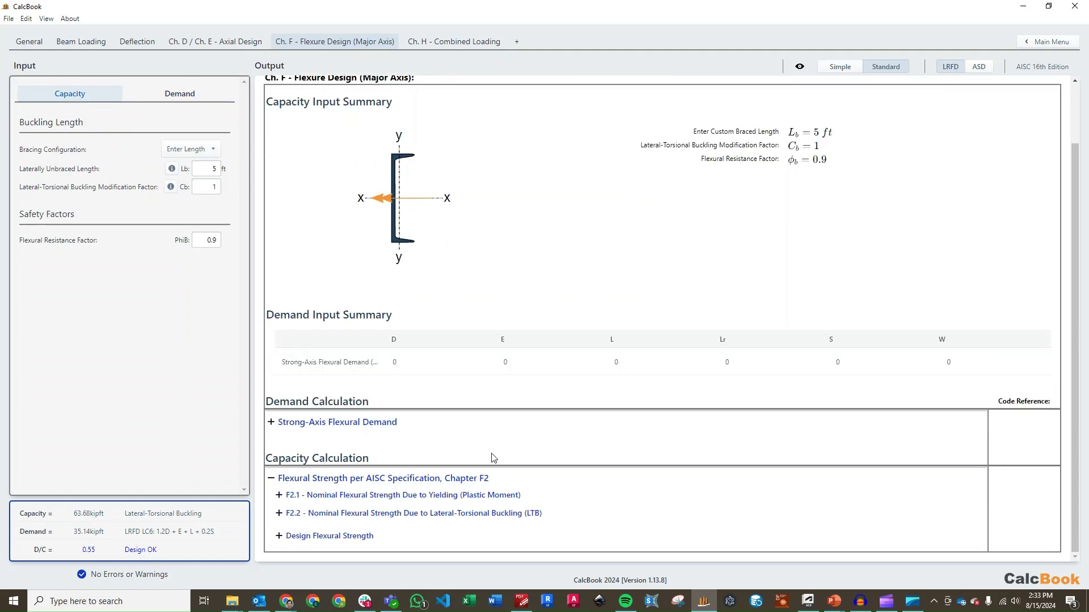
{"action": "left_click", "coordinate": [450, 497]}
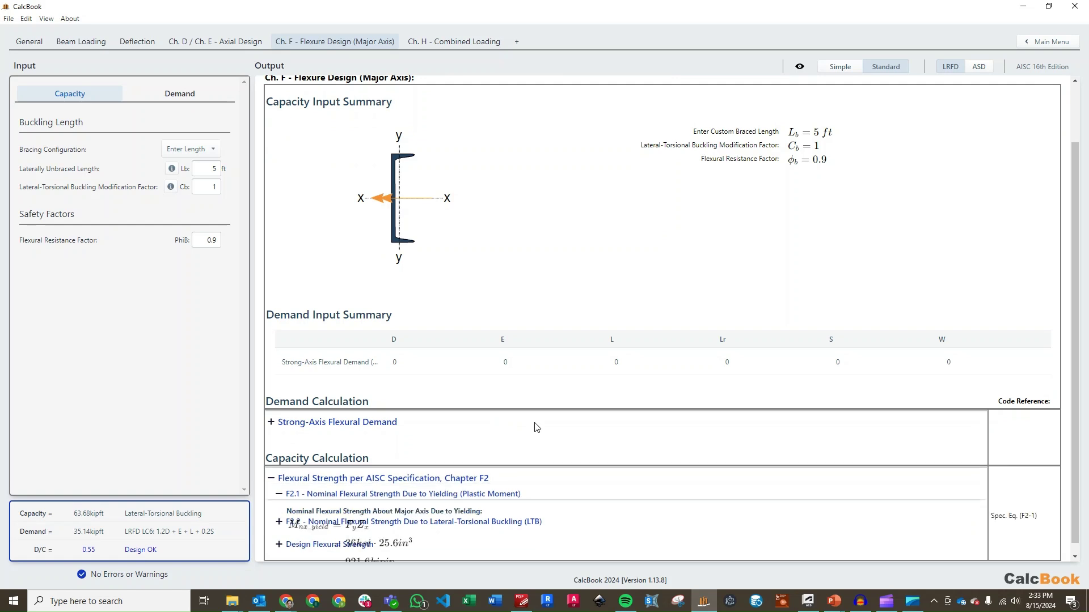
{"action": "scroll", "coordinate": [570, 401], "scroll_direction": "down", "scroll_amount": 1}
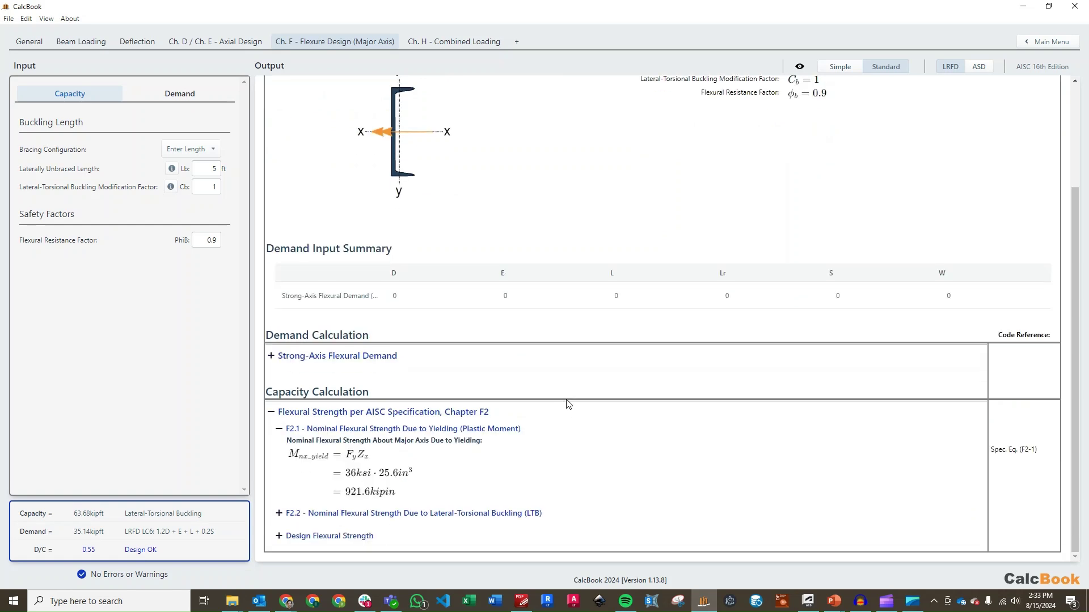
Step: Expand the lateral-torsional buckling and design flexural strength calculations, reaching 63.68 kip-ft
{"action": "left_click", "coordinate": [506, 513]}
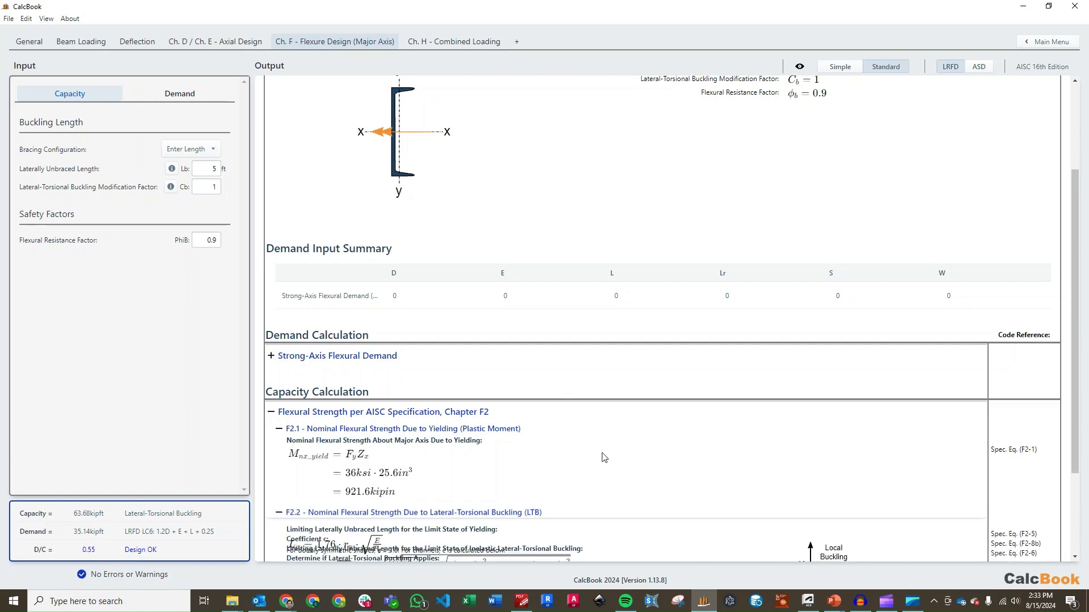
{"action": "scroll", "coordinate": [604, 458], "scroll_direction": "down", "scroll_amount": 3}
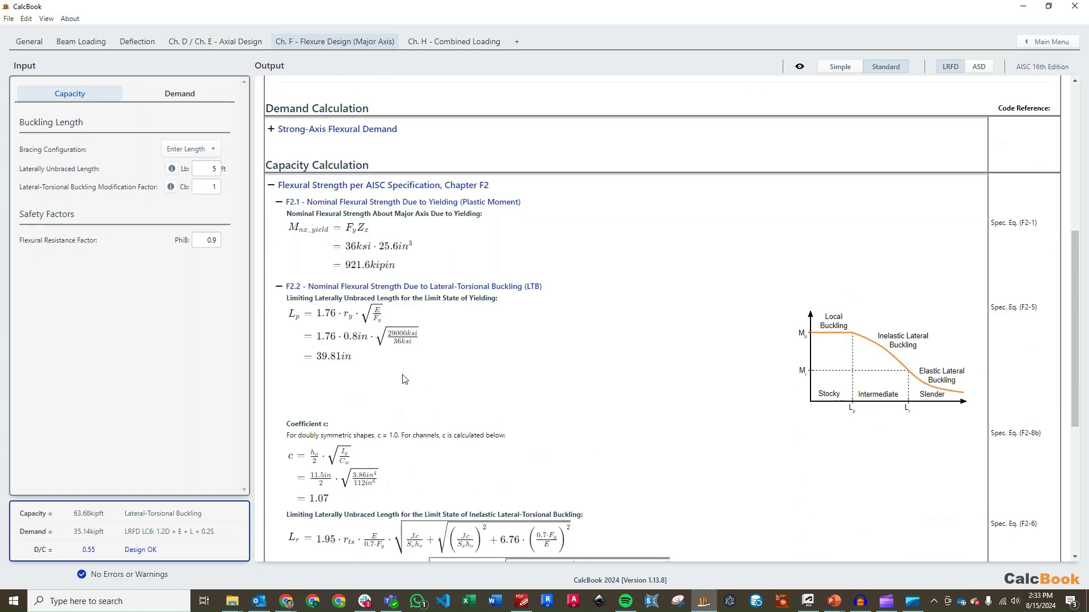
{"action": "scroll", "coordinate": [538, 397], "scroll_direction": "down", "scroll_amount": 3}
{"action": "scroll", "coordinate": [584, 393], "scroll_direction": "down", "scroll_amount": 2}
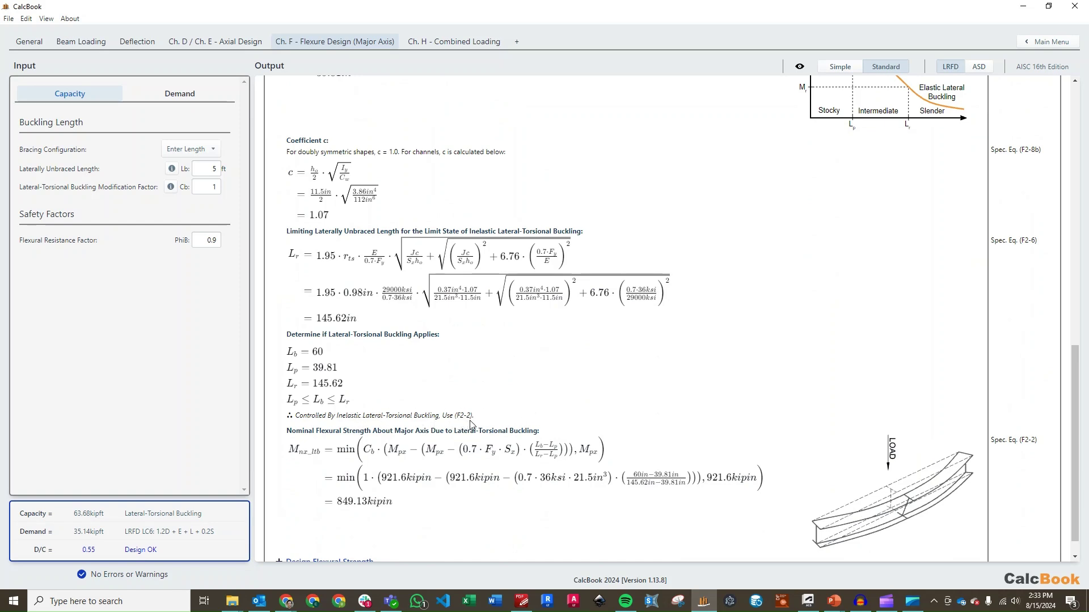
{"action": "scroll", "coordinate": [577, 412], "scroll_direction": "down", "scroll_amount": 1}
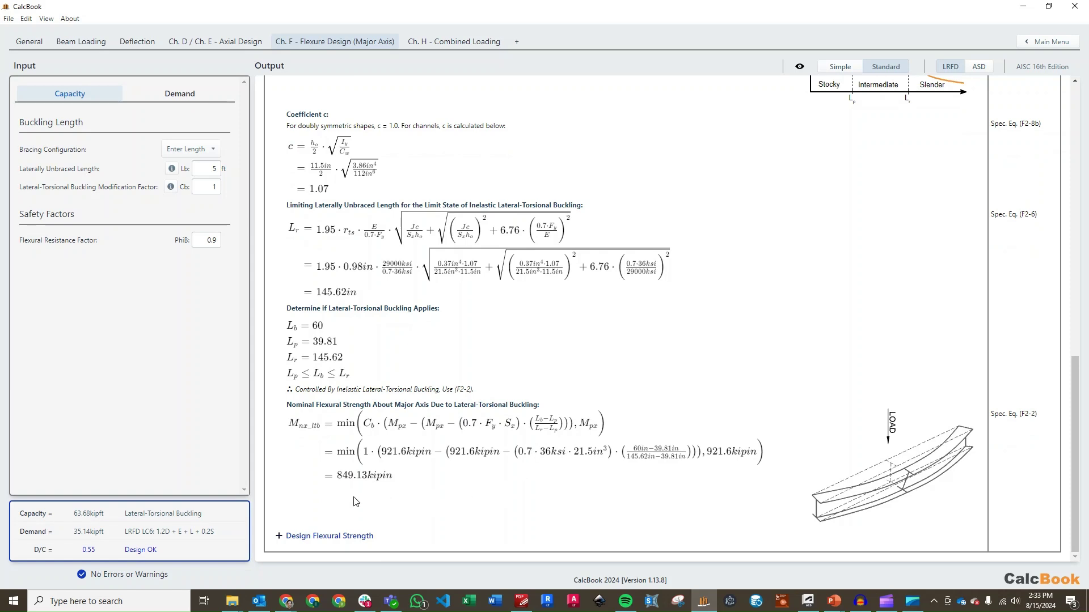
{"action": "left_click", "coordinate": [339, 535]}
{"action": "scroll", "coordinate": [397, 522], "scroll_direction": "down", "scroll_amount": 2}
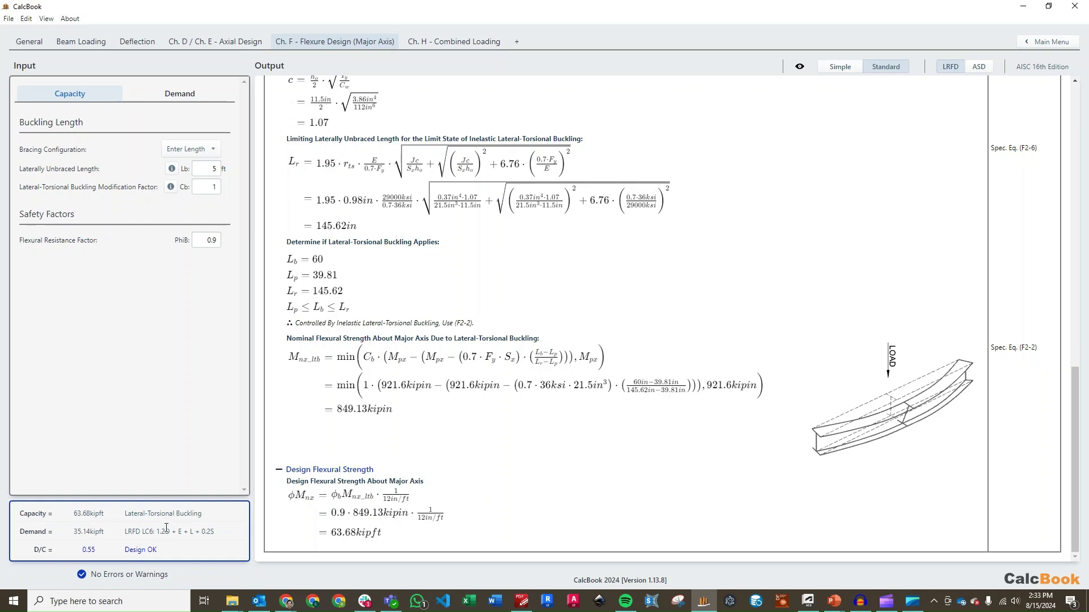
Step: Step through the axial and flexure results to the combined loading check showing D/C 1.35
{"action": "left_click", "coordinate": [227, 43]}
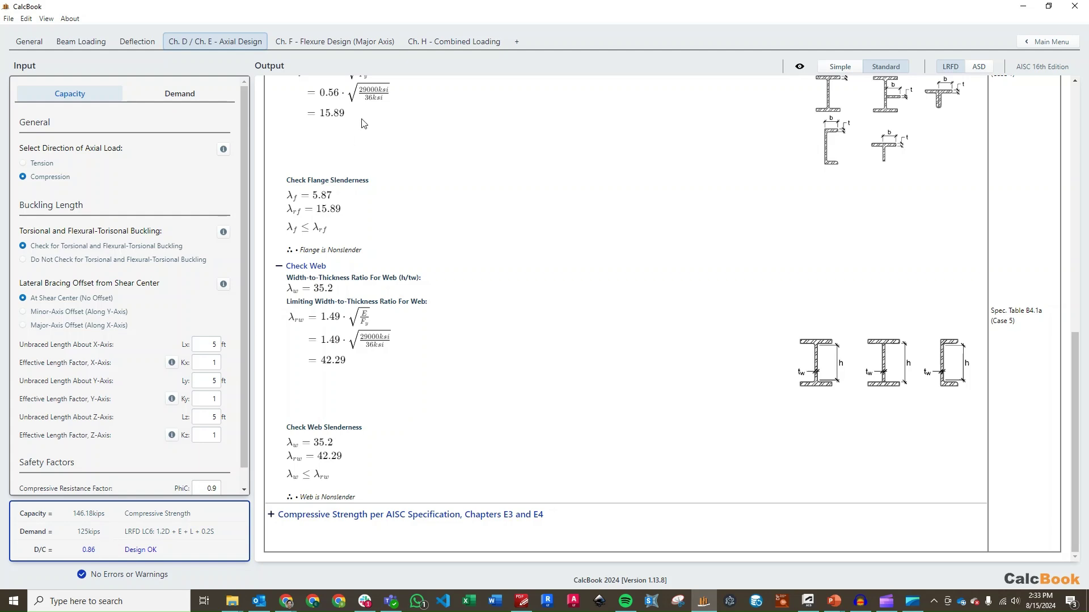
{"action": "left_click", "coordinate": [356, 43]}
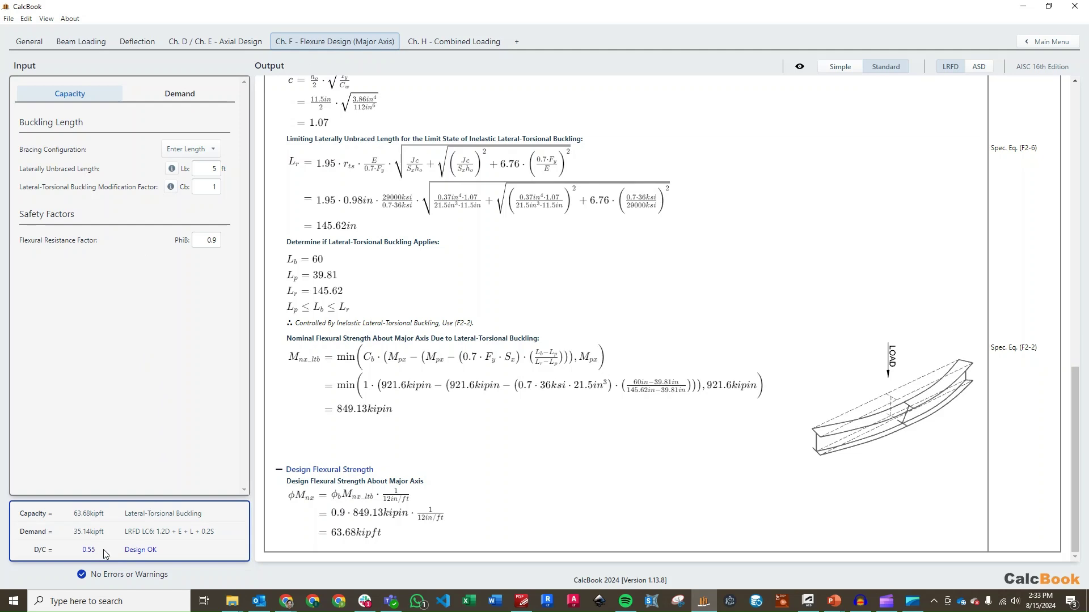
{"action": "left_click", "coordinate": [465, 43]}
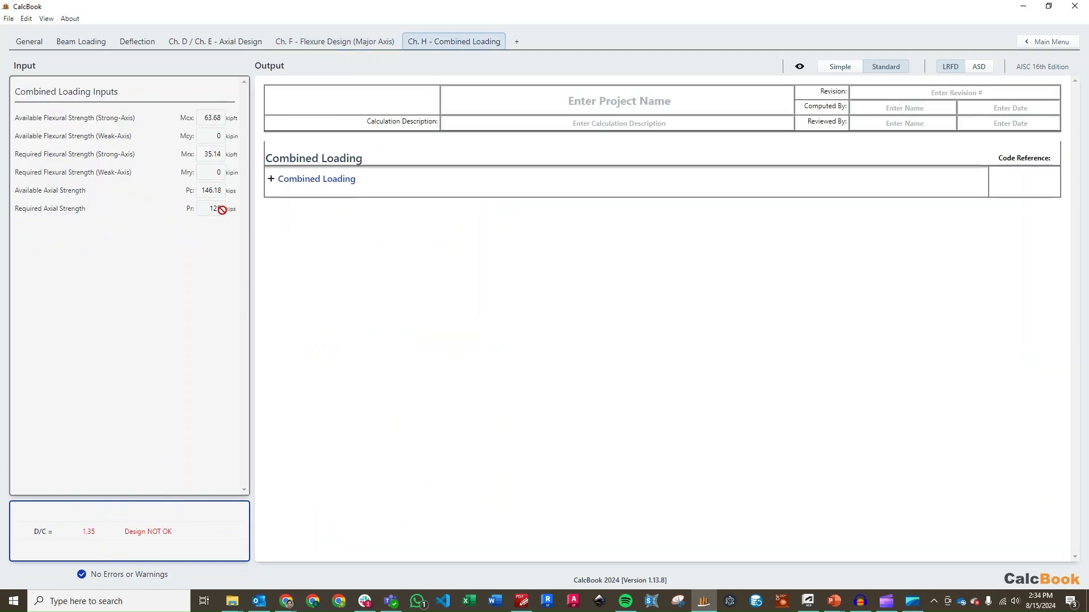
Step: Expand the combined loading DCR, then try a C12X25 section and check its combined result
{"action": "left_click", "coordinate": [313, 180]}
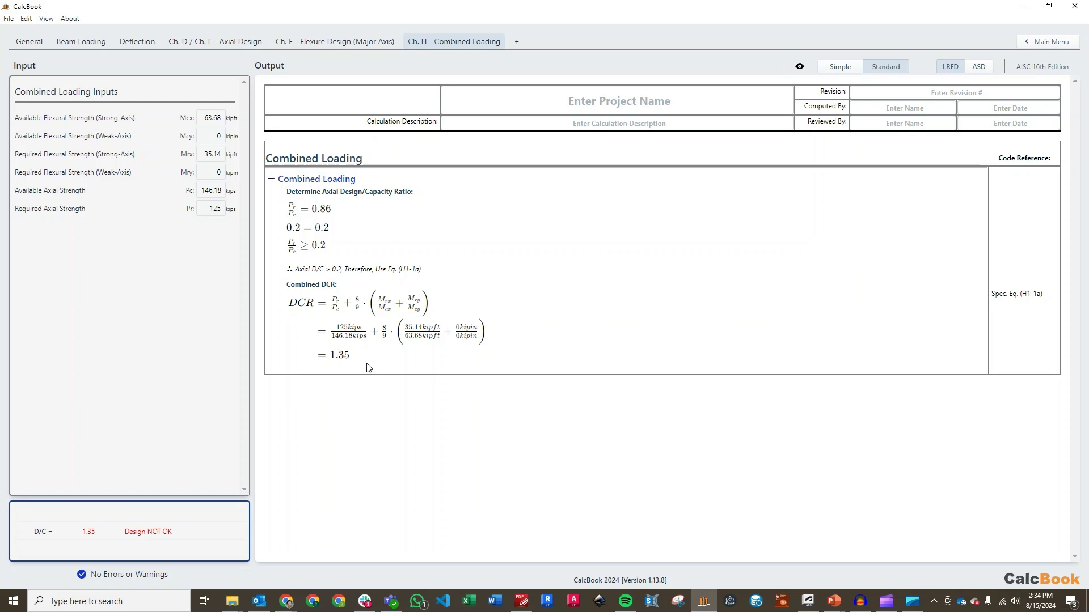
{"action": "left_click", "coordinate": [38, 44]}
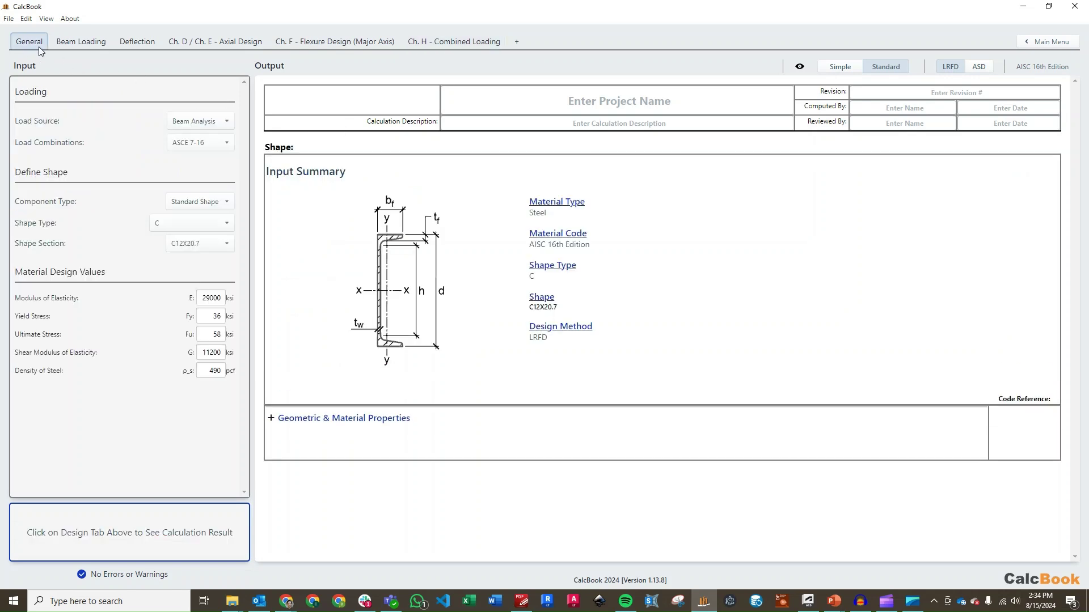
{"action": "left_click", "coordinate": [191, 246]}
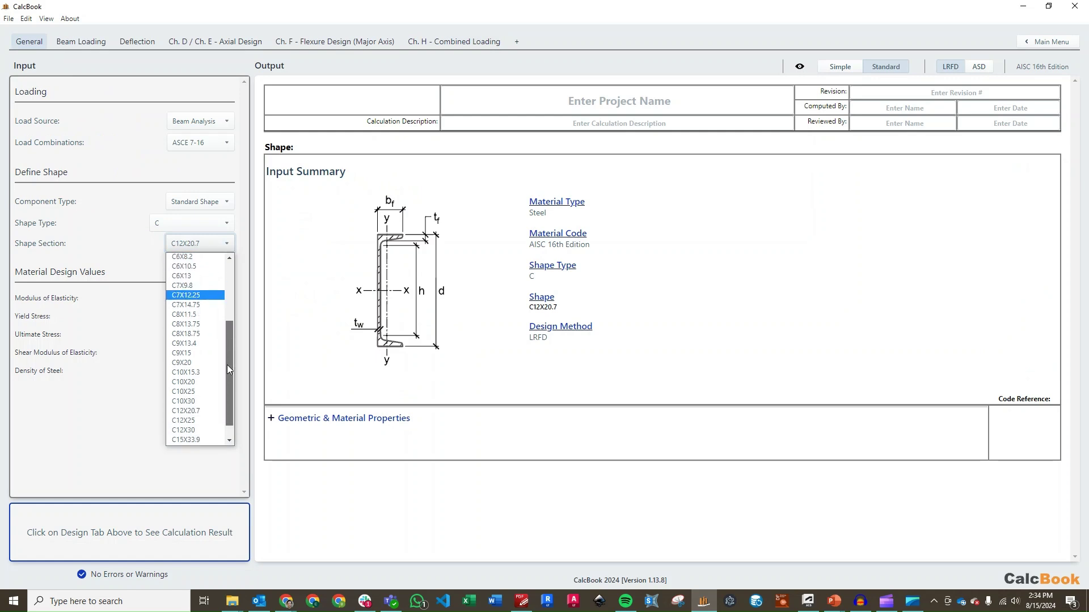
{"action": "scroll", "coordinate": [229, 368], "scroll_direction": "down", "scroll_amount": 1}
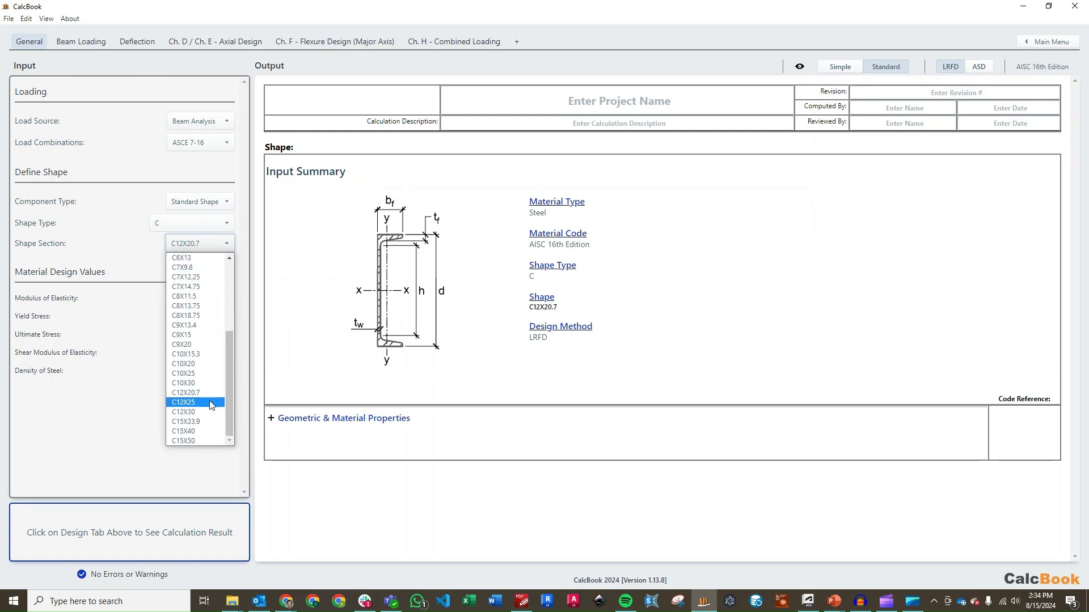
{"action": "left_click", "coordinate": [210, 403]}
{"action": "left_click", "coordinate": [441, 45]}
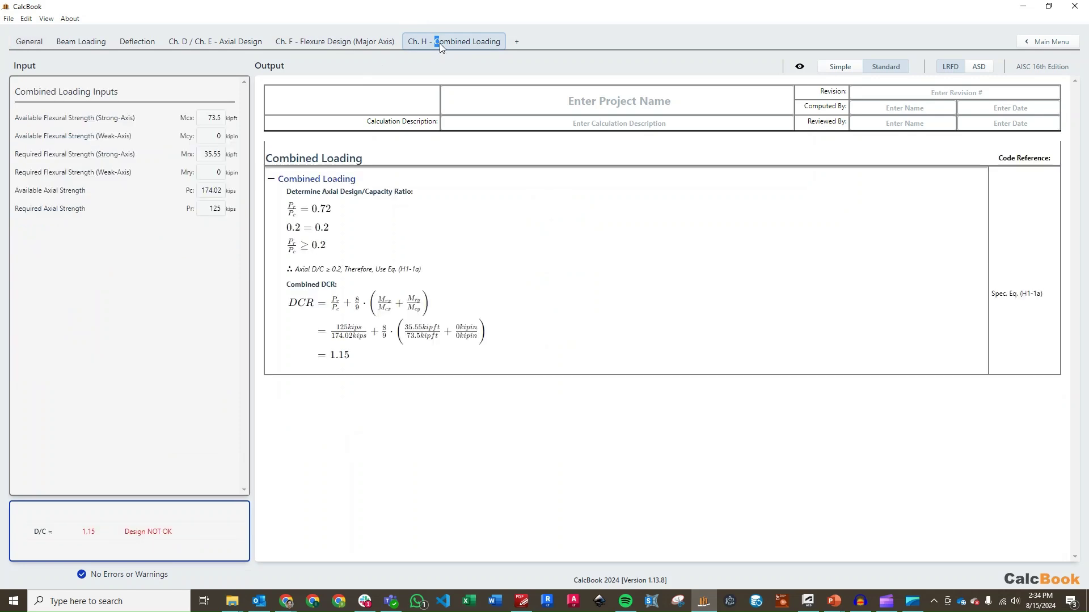
Step: Switch the section to C12X30, bringing combined D/C to 0.98, Design OK
{"action": "left_click", "coordinate": [33, 41]}
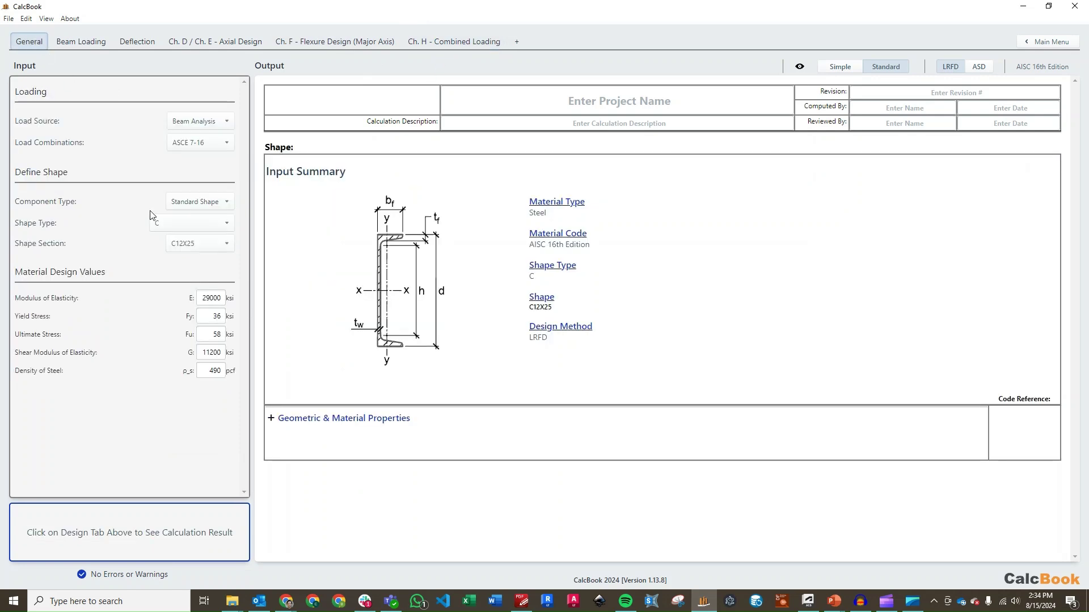
{"action": "left_click", "coordinate": [200, 243]}
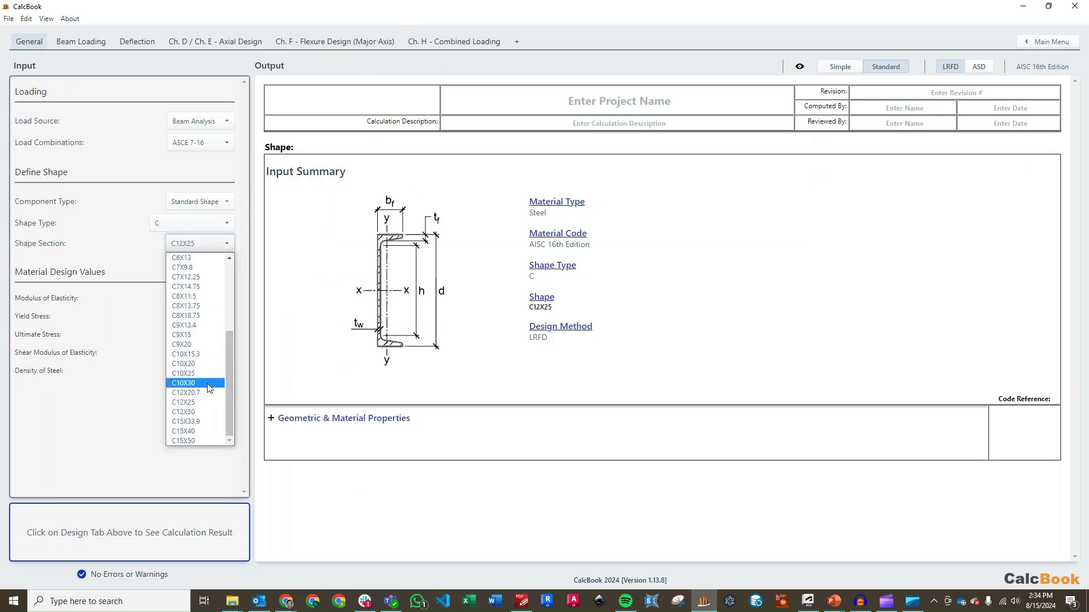
{"action": "left_click", "coordinate": [201, 412]}
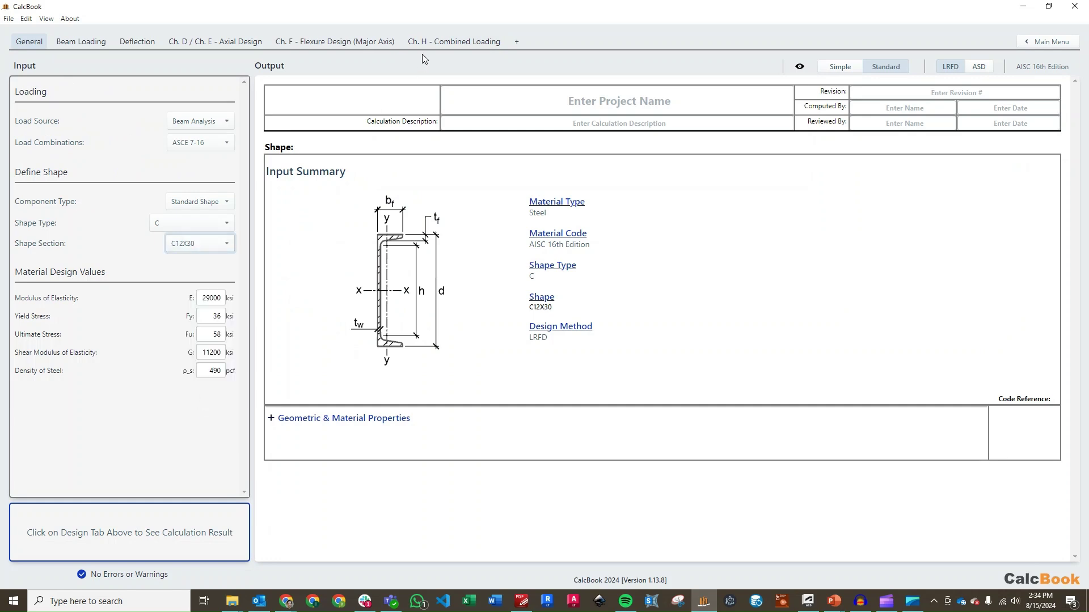
{"action": "left_click", "coordinate": [426, 43]}
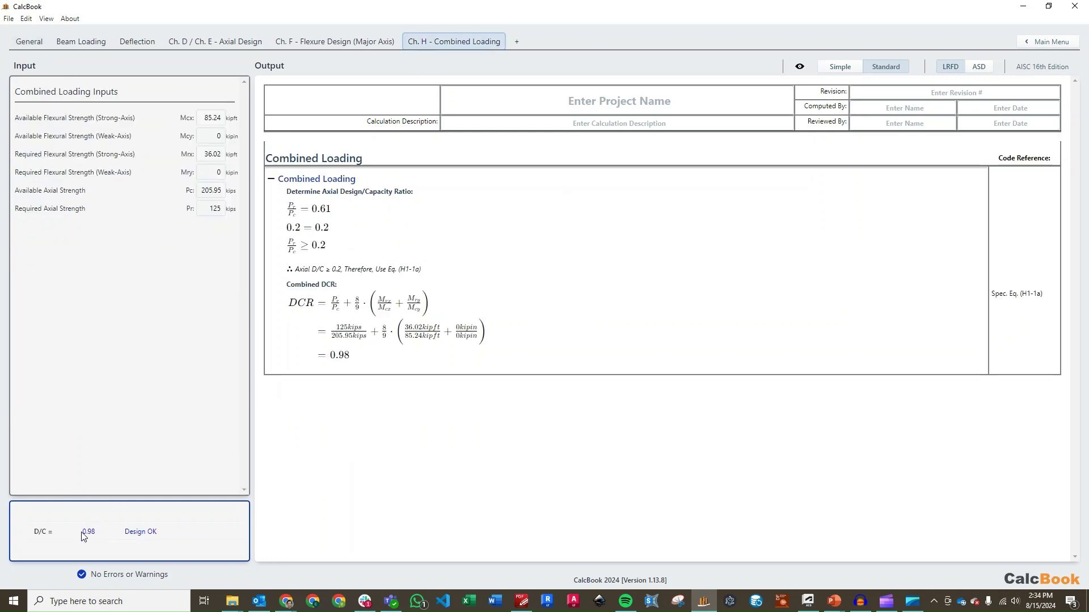